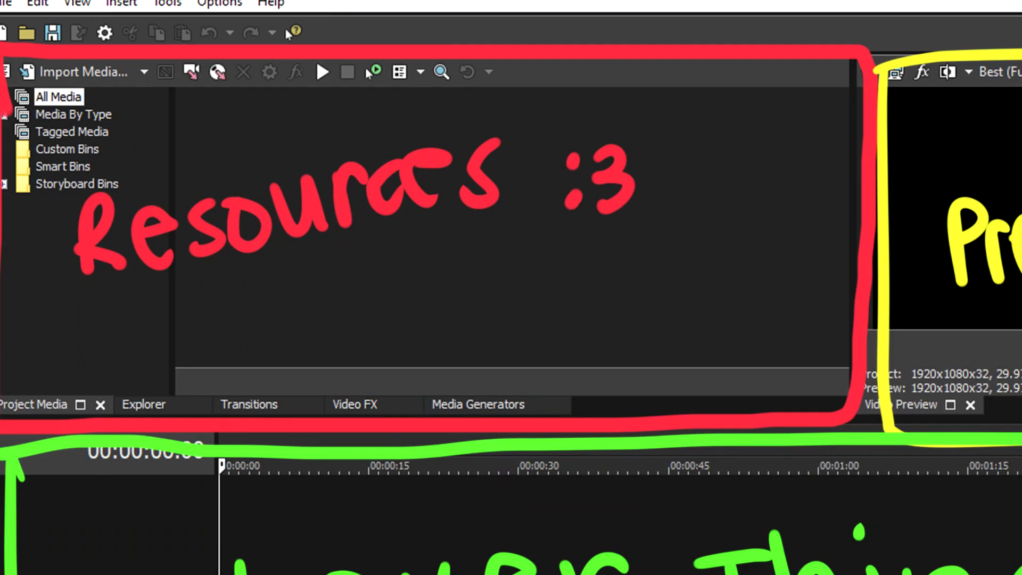
Step: Import the images 3.png, 4.png, 5.png, 6.png and 50.png into the project media
{"action": "left_click", "coordinate": [8, 2]}
{"action": "mouse_move", "coordinate": [57, 218]}
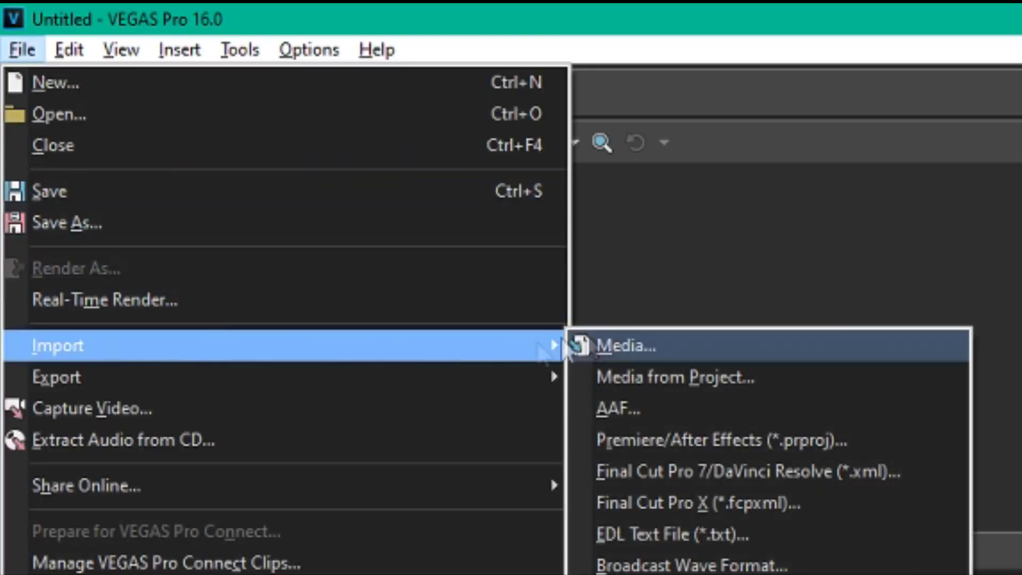
{"action": "left_click", "coordinate": [653, 344]}
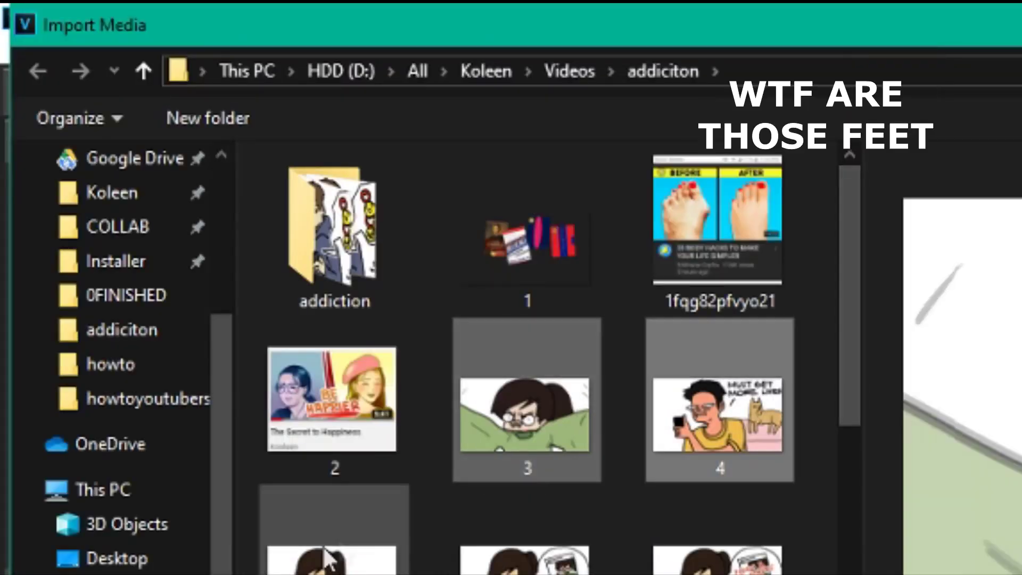
{"action": "left_click", "coordinate": [326, 556], "text": "ctrl"}
{"action": "left_click", "coordinate": [525, 557], "text": "ctrl"}
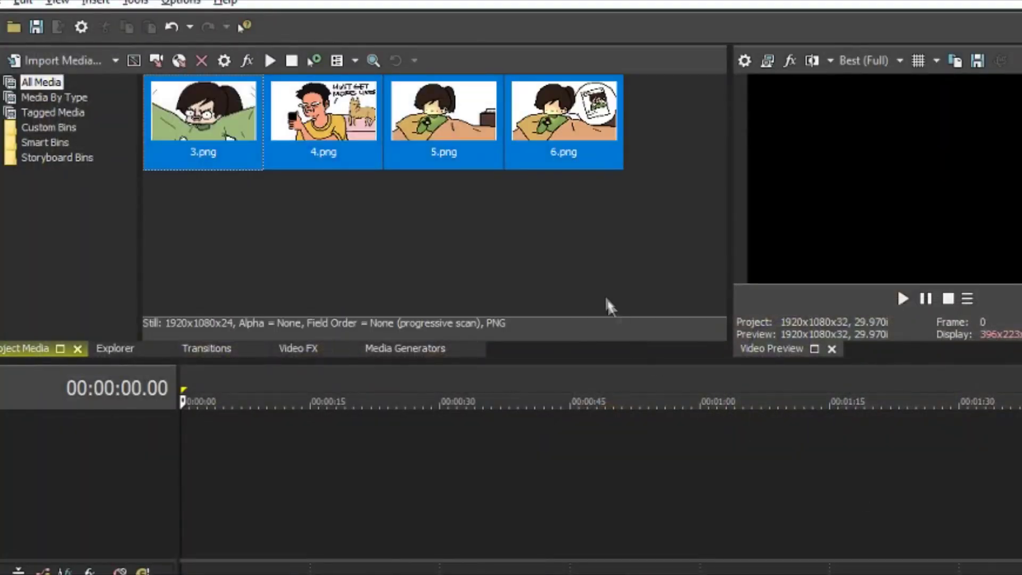
{"action": "left_click", "coordinate": [447, 241]}
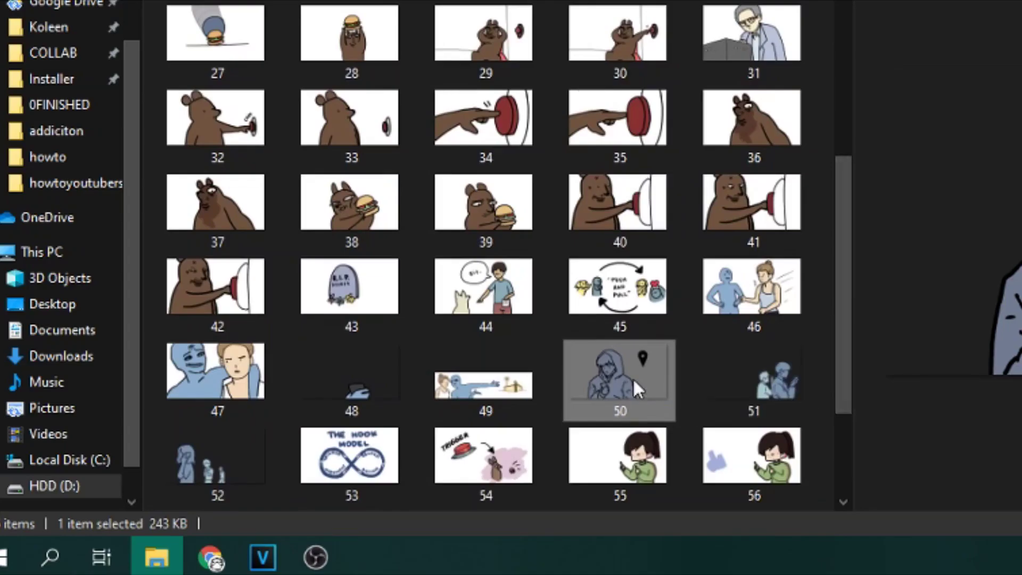
{"action": "left_click_drag", "start_coordinate": [633, 379], "coordinate": [307, 84]}
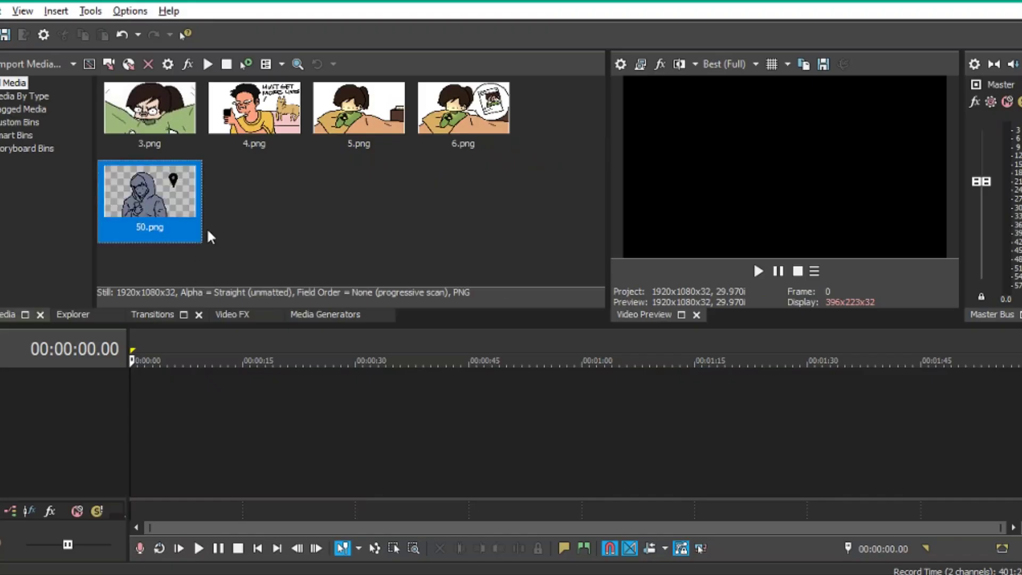
{"action": "left_click", "coordinate": [230, 227]}
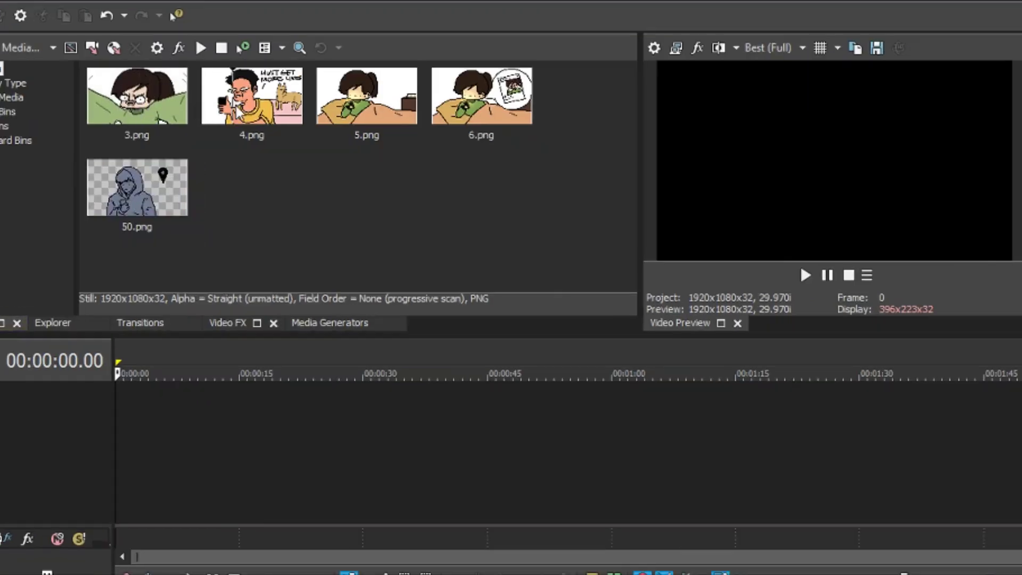
Step: Place 4.png, 5.png and 6.png one after another on a new video track and play back the sequence
{"action": "left_click_drag", "start_coordinate": [238, 113], "coordinate": [147, 426]}
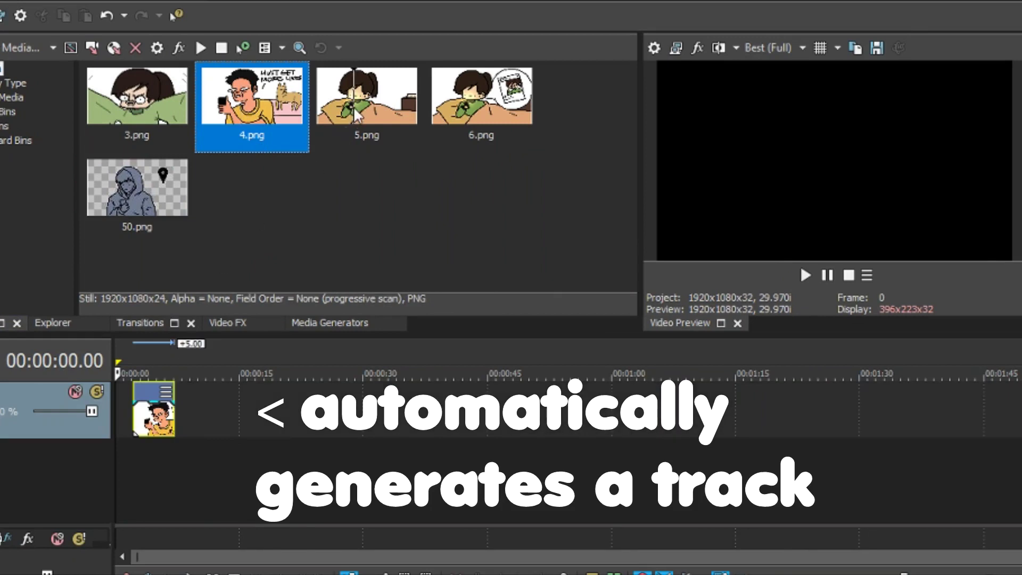
{"action": "left_click_drag", "start_coordinate": [356, 114], "coordinate": [188, 421]}
{"action": "left_click_drag", "start_coordinate": [481, 103], "coordinate": [226, 401]}
{"action": "key", "text": "space"}
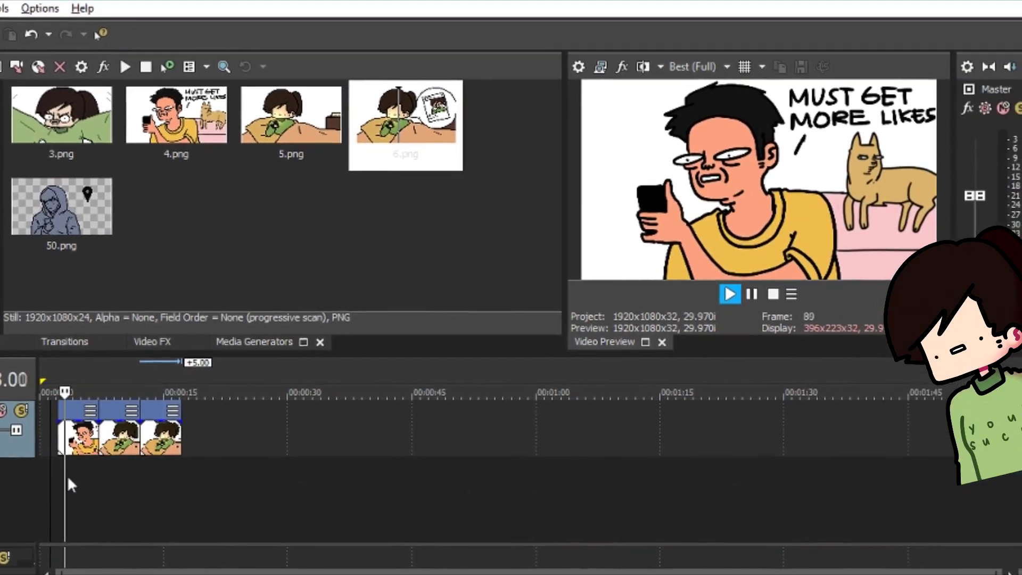
{"action": "left_click", "coordinate": [125, 475]}
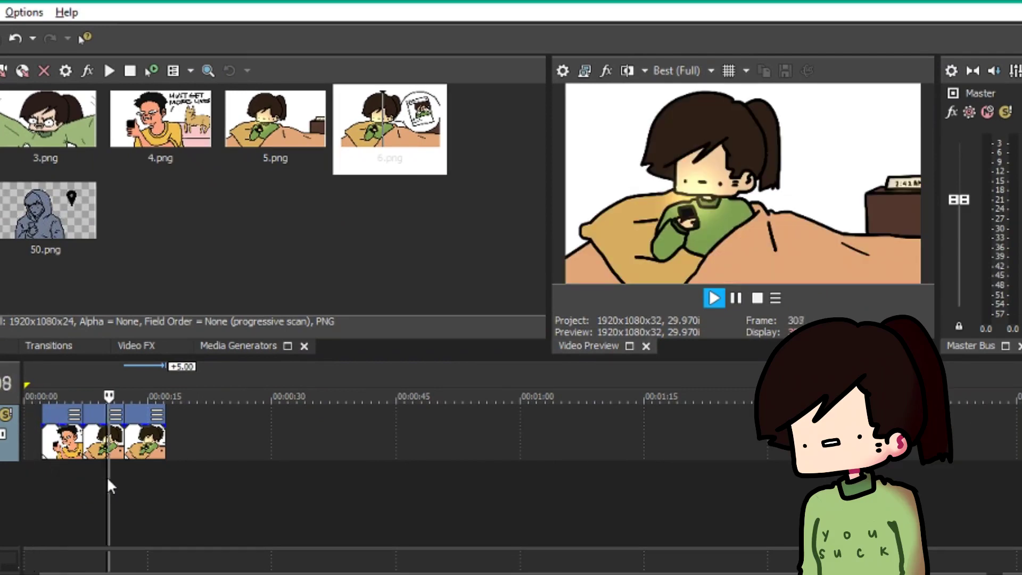
Step: Set the video preview quality to Draft
{"action": "left_click", "coordinate": [680, 71]}
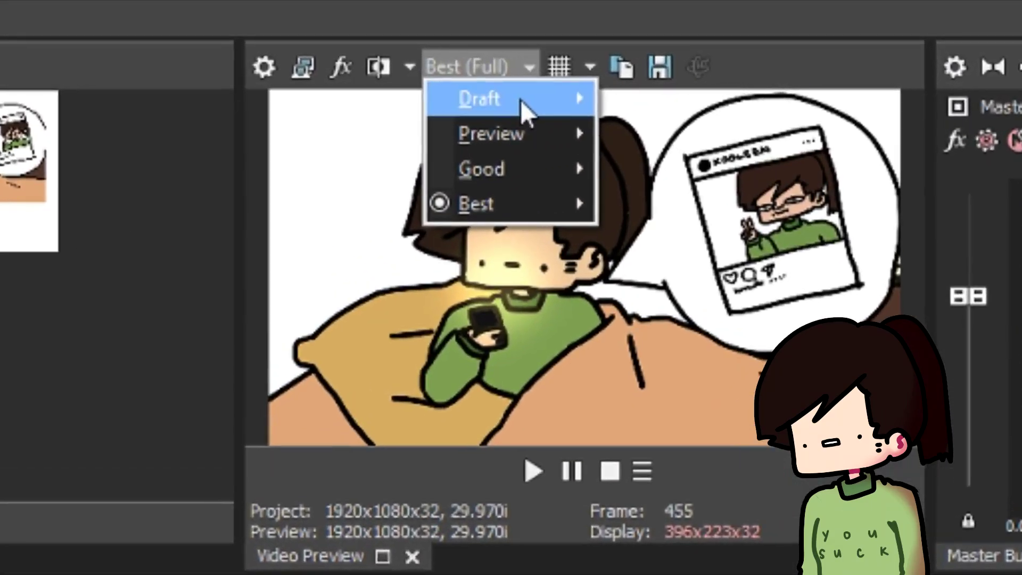
{"action": "mouse_move", "coordinate": [520, 100]}
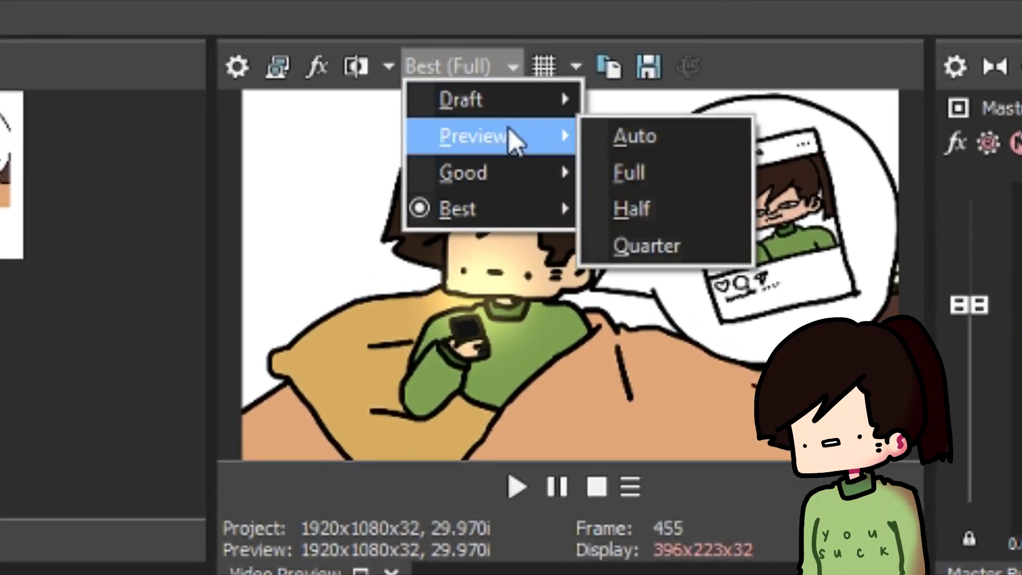
{"action": "mouse_move", "coordinate": [518, 172]}
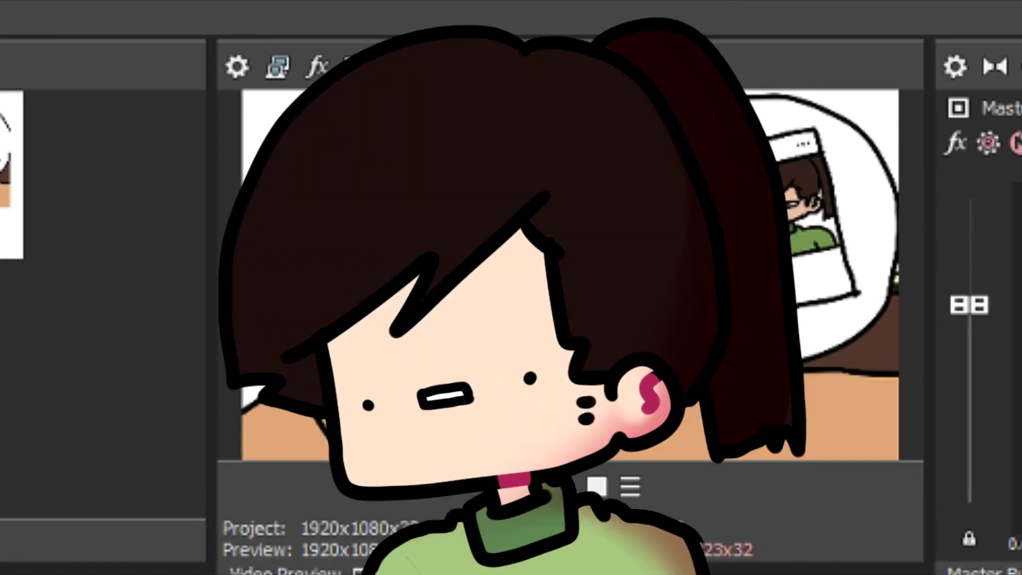
{"action": "mouse_move", "coordinate": [516, 210]}
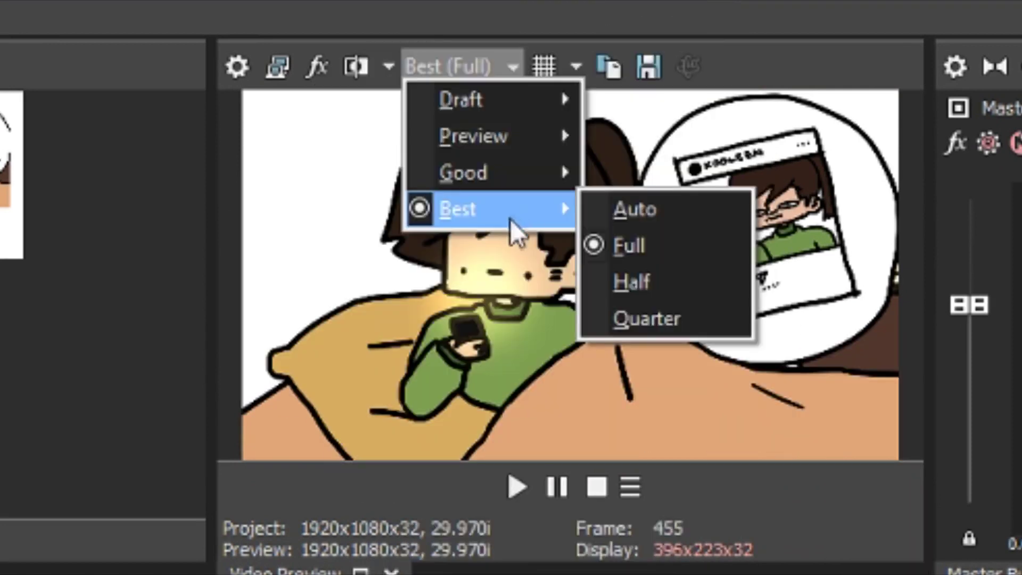
{"action": "left_click", "coordinate": [463, 341]}
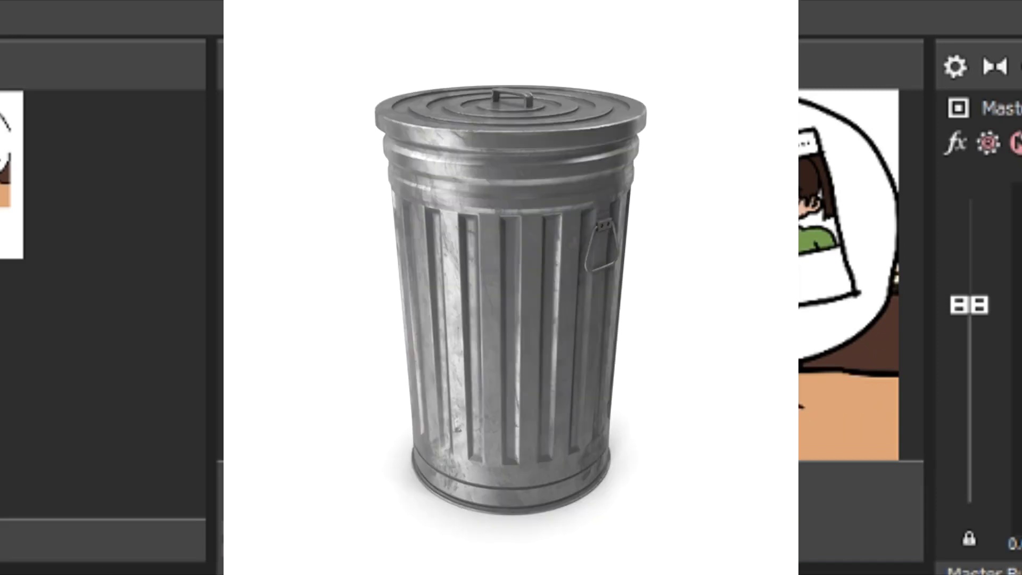
{"action": "left_click", "coordinate": [458, 66]}
{"action": "mouse_move", "coordinate": [475, 96]}
{"action": "left_click", "coordinate": [609, 101]}
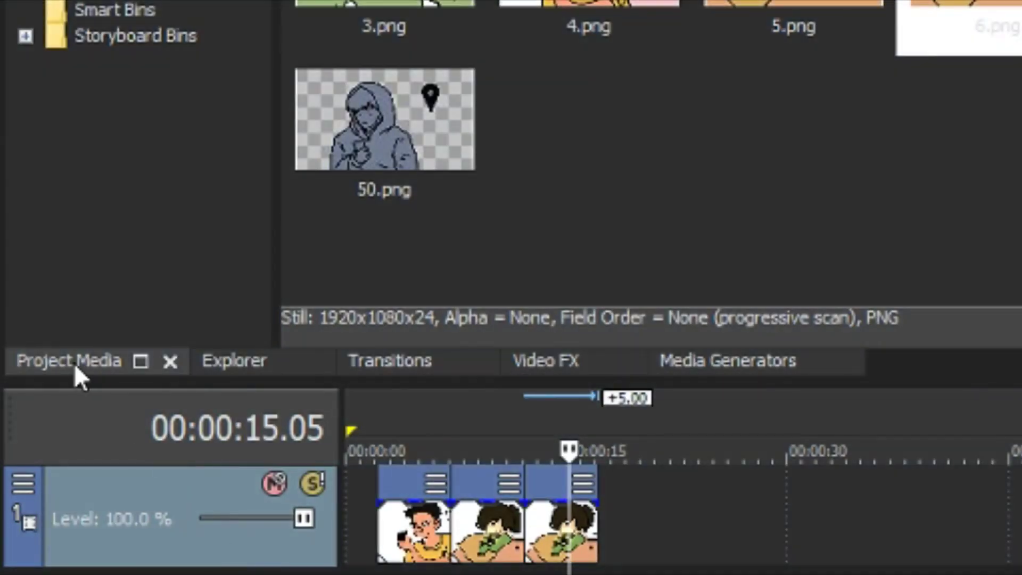
Step: Browse the video effects, media generators, file explorer and transitions, viewing the 3D Shuffle and Cross Effect presets
{"action": "left_click", "coordinate": [548, 366]}
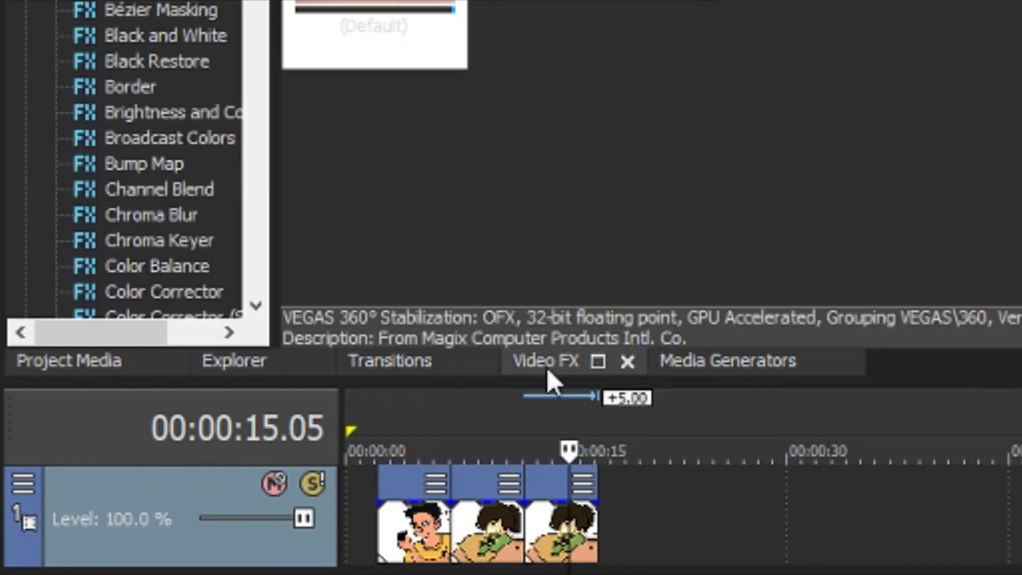
{"action": "left_click", "coordinate": [672, 359]}
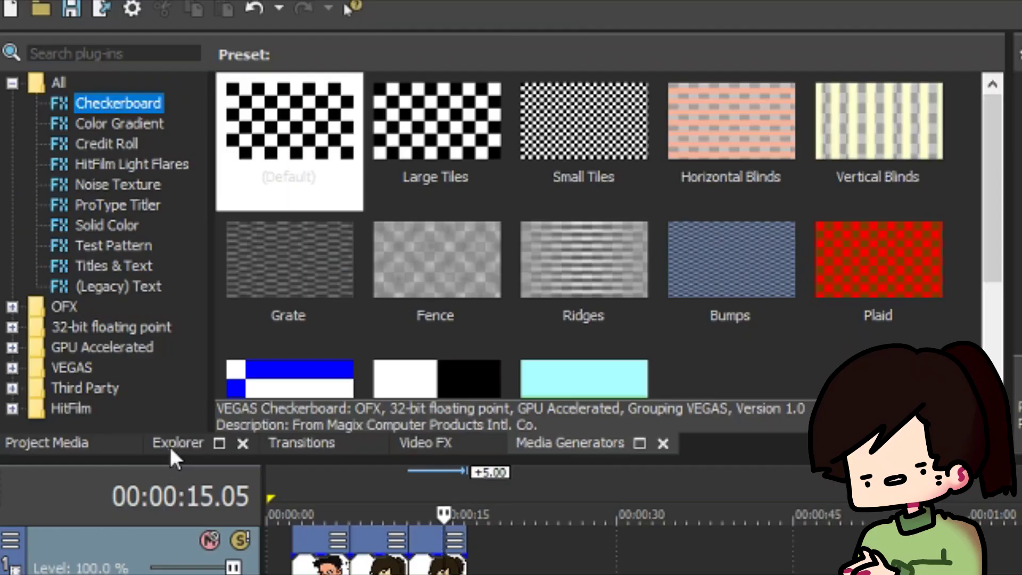
{"action": "left_click", "coordinate": [170, 450]}
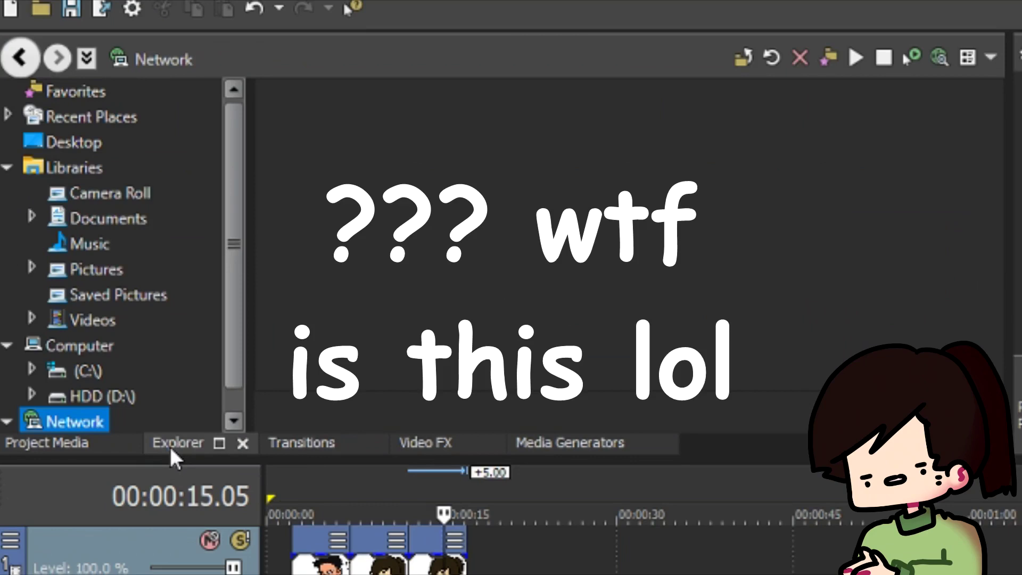
{"action": "left_click", "coordinate": [309, 446]}
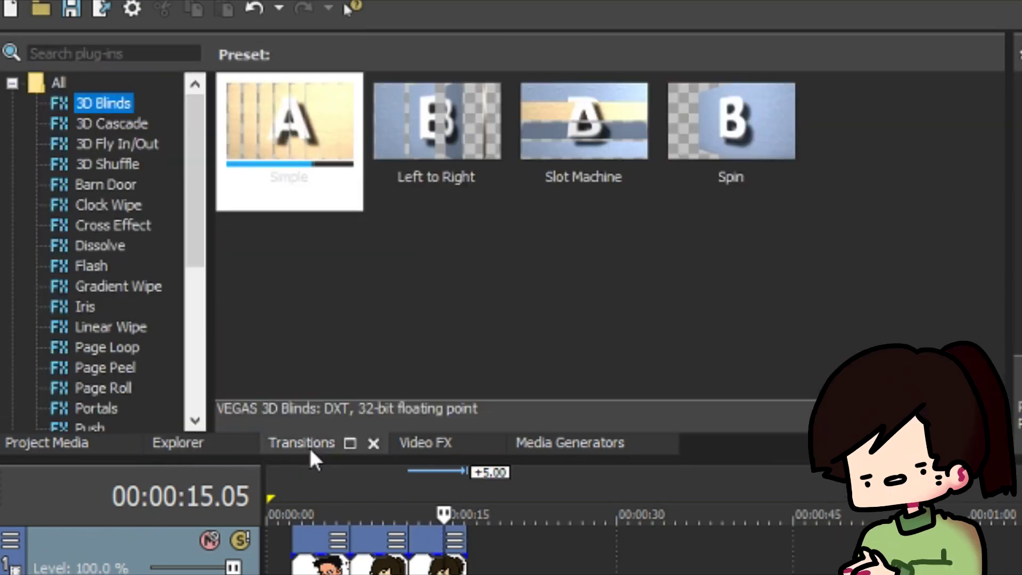
{"action": "left_click", "coordinate": [117, 167]}
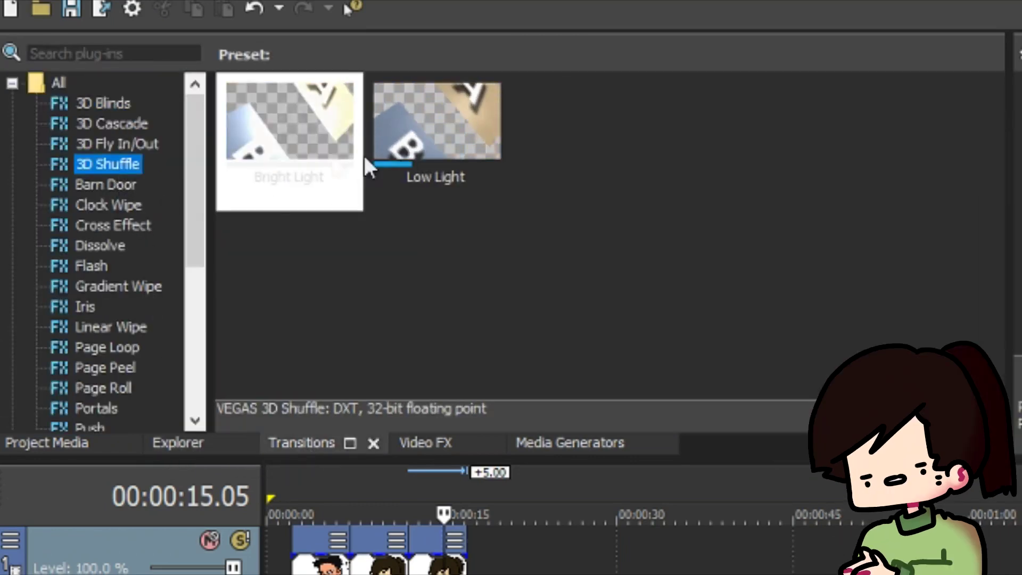
{"action": "left_click", "coordinate": [109, 226]}
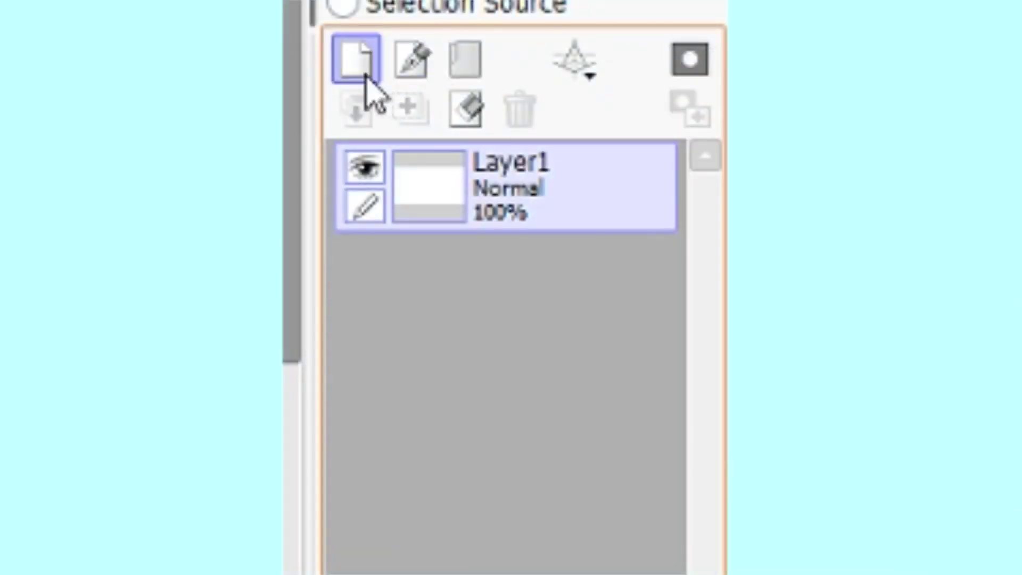
Step: Switch to the drawing program and add several new layers above Layer1
{"action": "left_click", "coordinate": [364, 74]}
{"action": "left_click", "coordinate": [364, 74]}
{"action": "left_click", "coordinate": [363, 74]}
{"action": "left_click", "coordinate": [363, 74]}
{"action": "double_click", "coordinate": [363, 73]}
{"action": "left_click", "coordinate": [363, 74]}
{"action": "double_click", "coordinate": [363, 74]}
{"action": "left_click", "coordinate": [363, 73]}
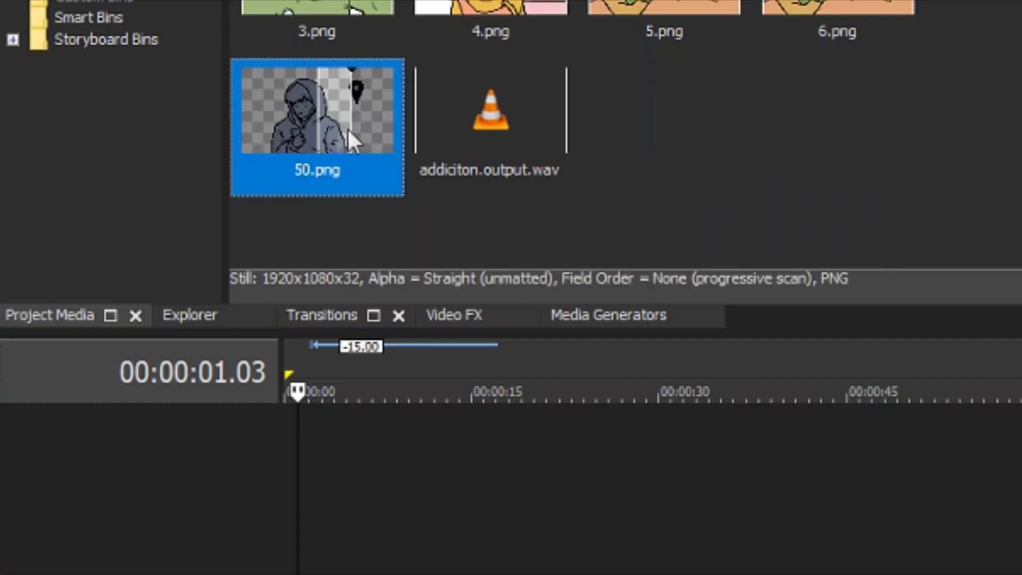
Step: Place 50.png and addiciton.output.wav on new tracks and add a white Solid Color track beneath the image
{"action": "left_click_drag", "start_coordinate": [307, 110], "coordinate": [321, 463]}
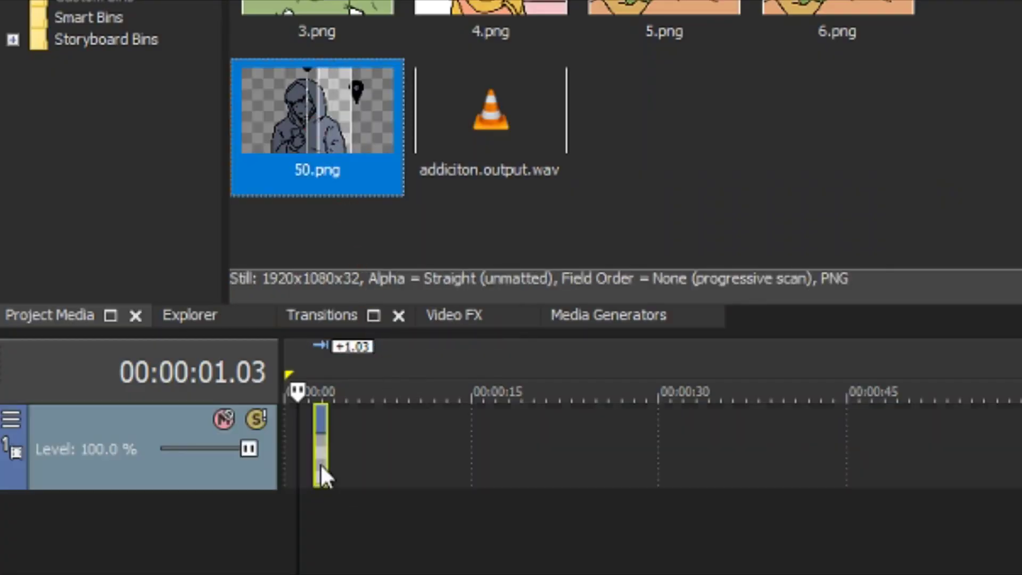
{"action": "left_click", "coordinate": [491, 151]}
{"action": "left_click_drag", "start_coordinate": [491, 151], "coordinate": [343, 530]}
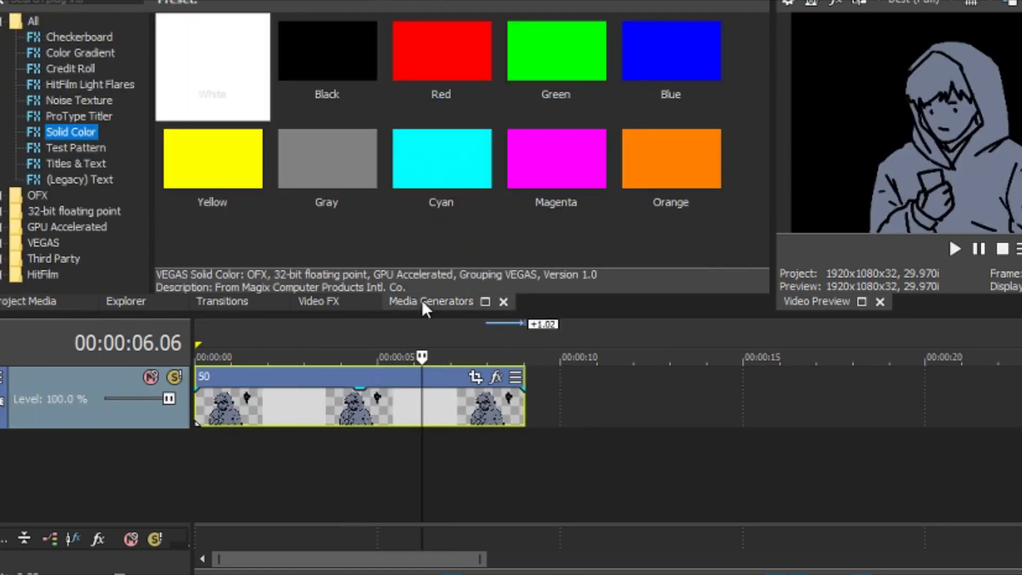
{"action": "left_click_drag", "start_coordinate": [183, 86], "coordinate": [254, 482]}
Step: Open the Pan/Crop settings of the 50.png event and adjust the size of its crop frame
{"action": "right_click", "coordinate": [273, 407]}
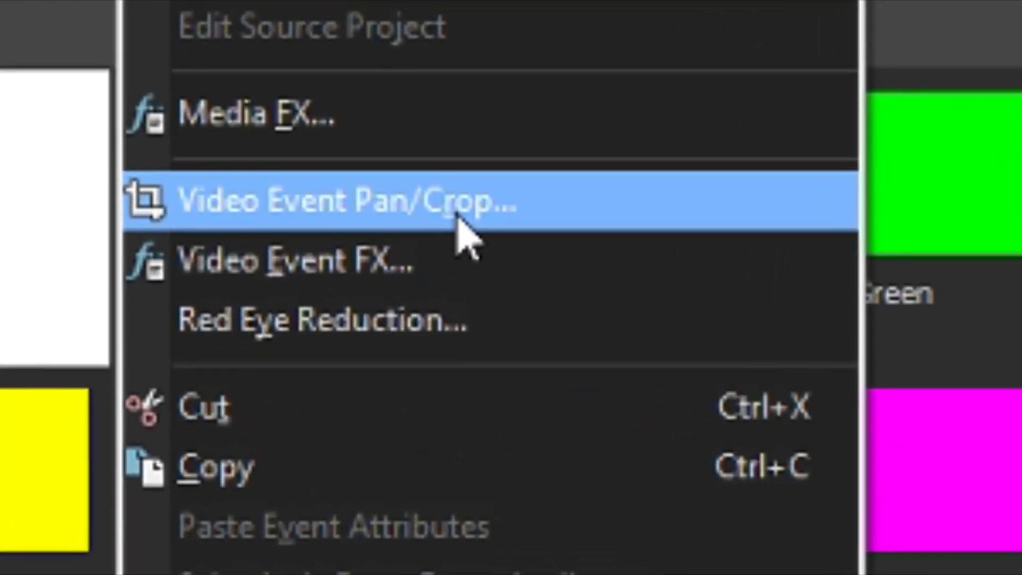
{"action": "left_click", "coordinate": [408, 95]}
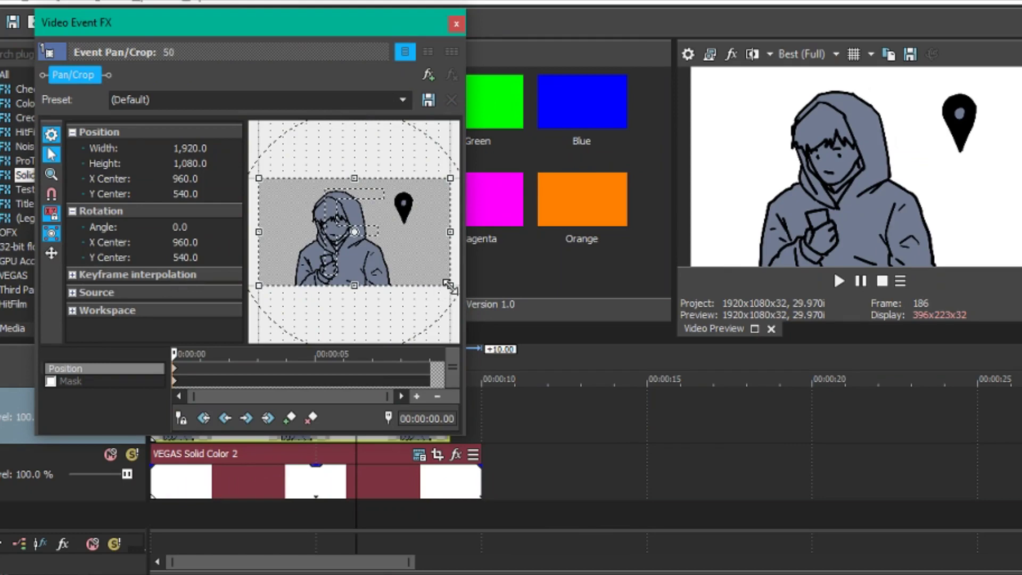
{"action": "left_click_drag", "start_coordinate": [449, 286], "coordinate": [430, 277]}
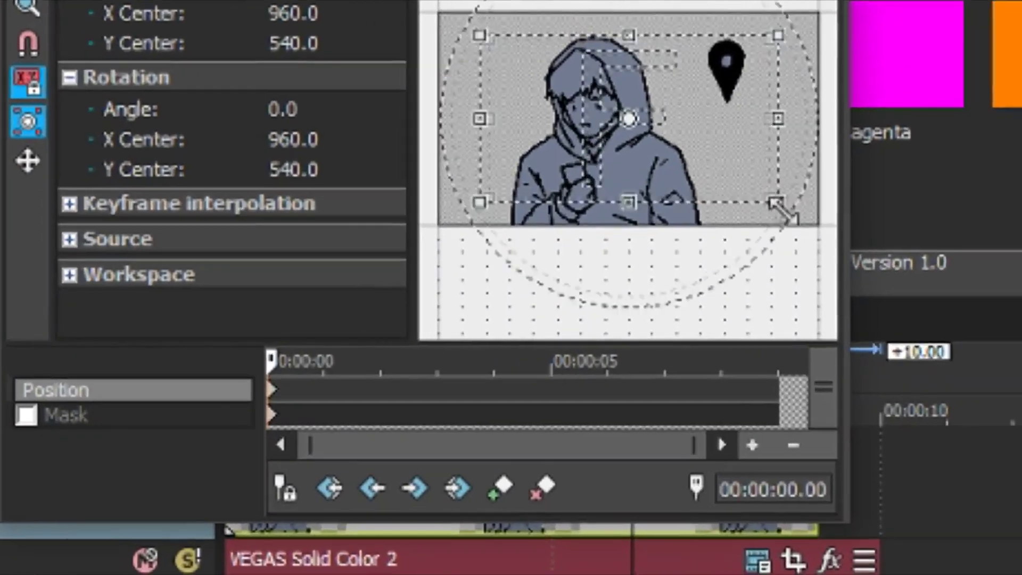
{"action": "left_click_drag", "start_coordinate": [785, 211], "coordinate": [858, 260]}
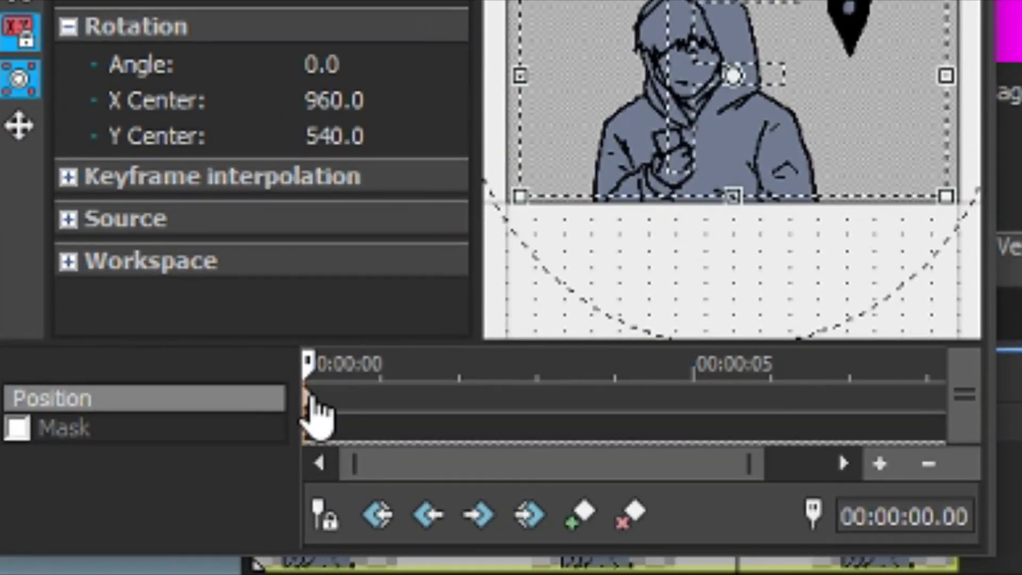
Step: Animate a horizontal pan on 50.png by shifting the crop frame at the start and the opposite way at a new end keyframe
{"action": "scroll", "coordinate": [314, 415], "scroll_direction": "down", "scroll_amount": 1}
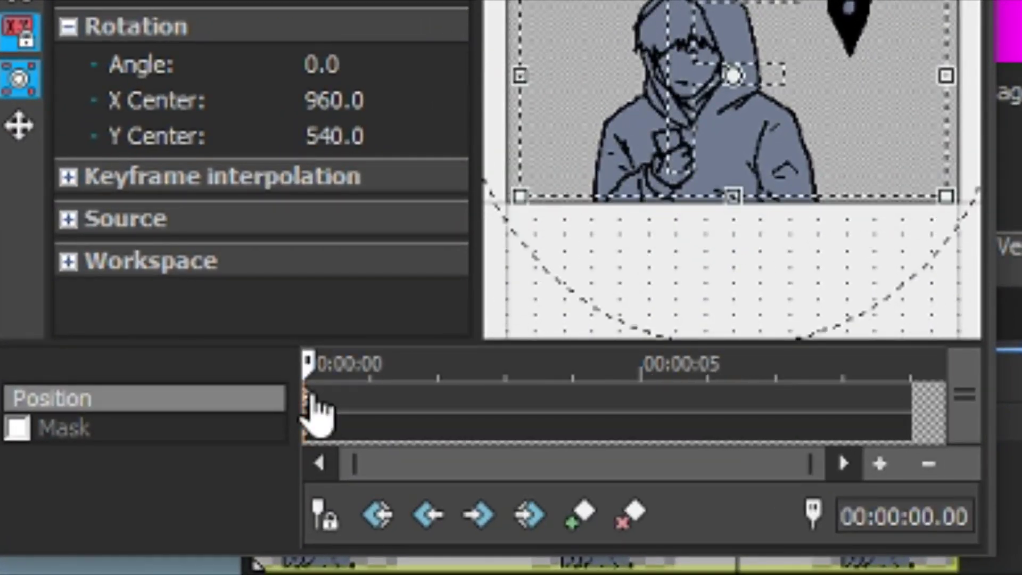
{"action": "left_click_drag", "start_coordinate": [584, 117], "coordinate": [703, 120]}
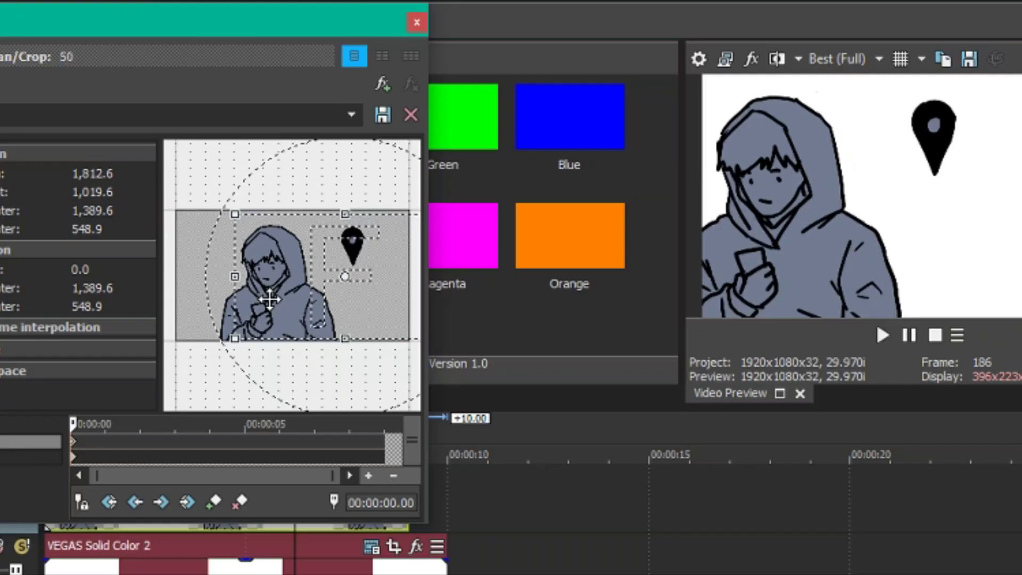
{"action": "left_click_drag", "start_coordinate": [269, 299], "coordinate": [274, 300]}
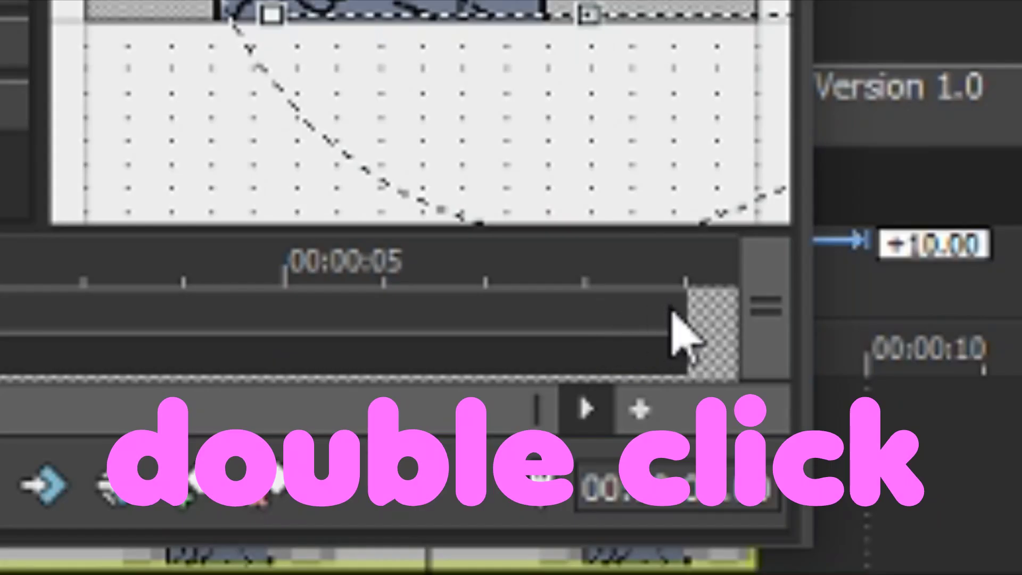
{"action": "double_click", "coordinate": [380, 441]}
{"action": "left_click_drag", "start_coordinate": [313, 285], "coordinate": [271, 285]}
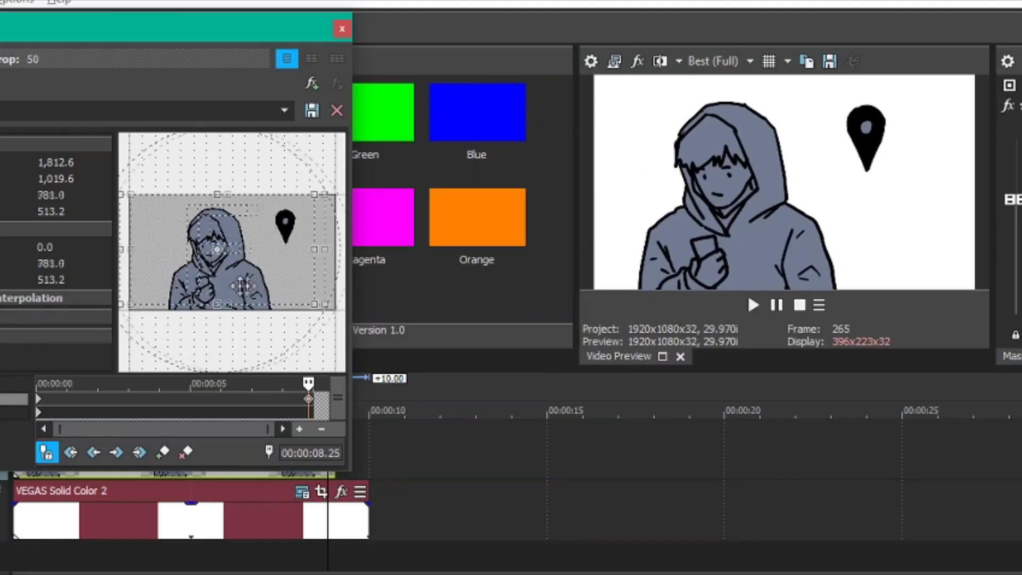
{"action": "scroll", "coordinate": [271, 285], "scroll_direction": "up", "scroll_amount": 5}
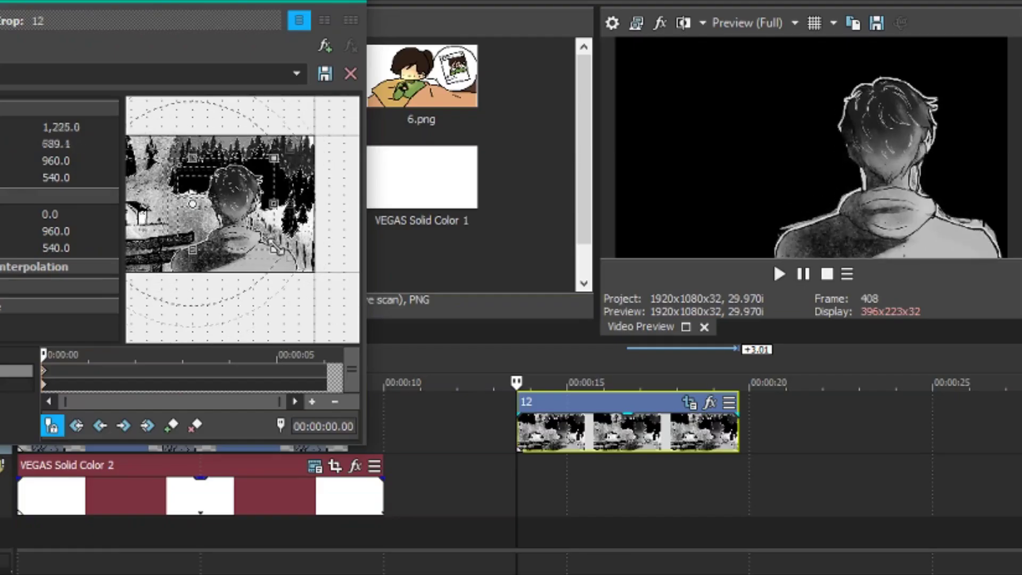
{"action": "left_click_drag", "start_coordinate": [277, 248], "coordinate": [311, 270]}
{"action": "left_click_drag", "start_coordinate": [242, 230], "coordinate": [304, 230]}
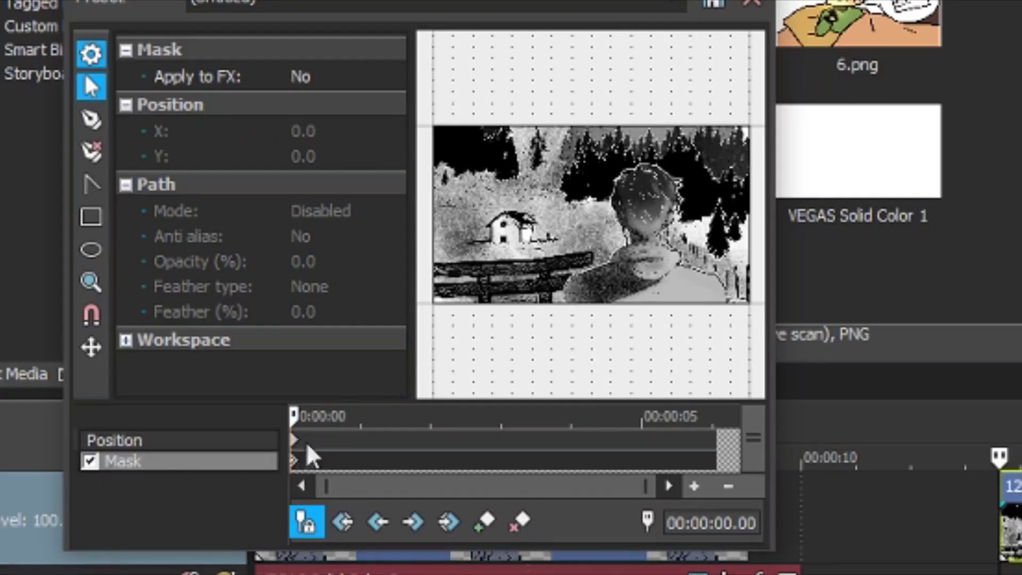
Step: Start a mask path on event 12 with the Anchor Creation Tool, tracing the figure's left shoulder up from the image's lower edge
{"action": "left_click", "coordinate": [91, 119]}
{"action": "scroll", "coordinate": [637, 317], "scroll_direction": "up", "scroll_amount": 5}
{"action": "left_click", "coordinate": [91, 86]}
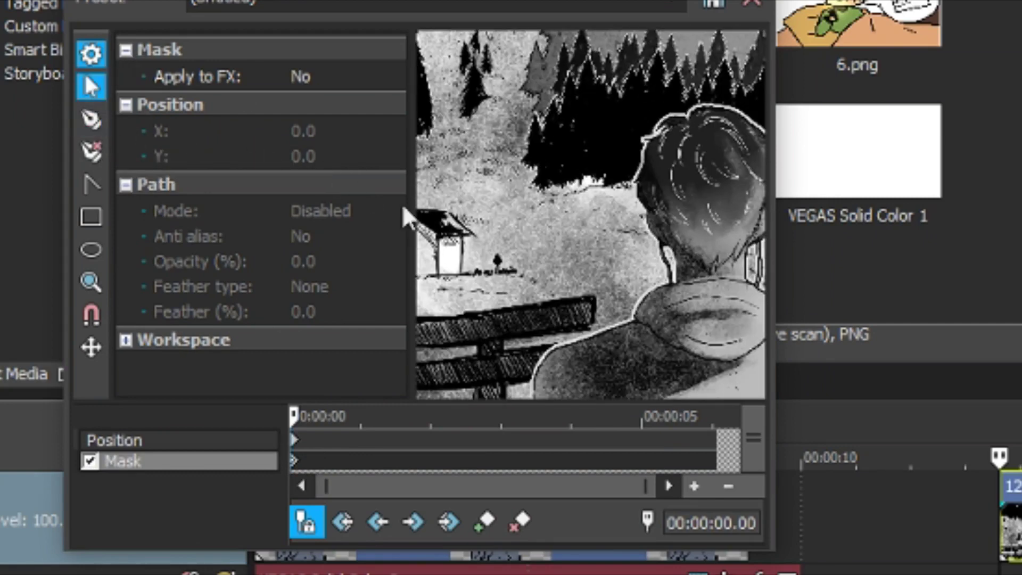
{"action": "scroll", "coordinate": [525, 221], "scroll_direction": "up", "scroll_amount": 3}
{"action": "left_click_drag", "start_coordinate": [525, 222], "coordinate": [418, 189]}
{"action": "left_click", "coordinate": [91, 119]}
{"action": "left_click", "coordinate": [439, 321]}
{"action": "left_click", "coordinate": [441, 283]}
{"action": "left_click", "coordinate": [450, 253]}
{"action": "left_click", "coordinate": [469, 247]}
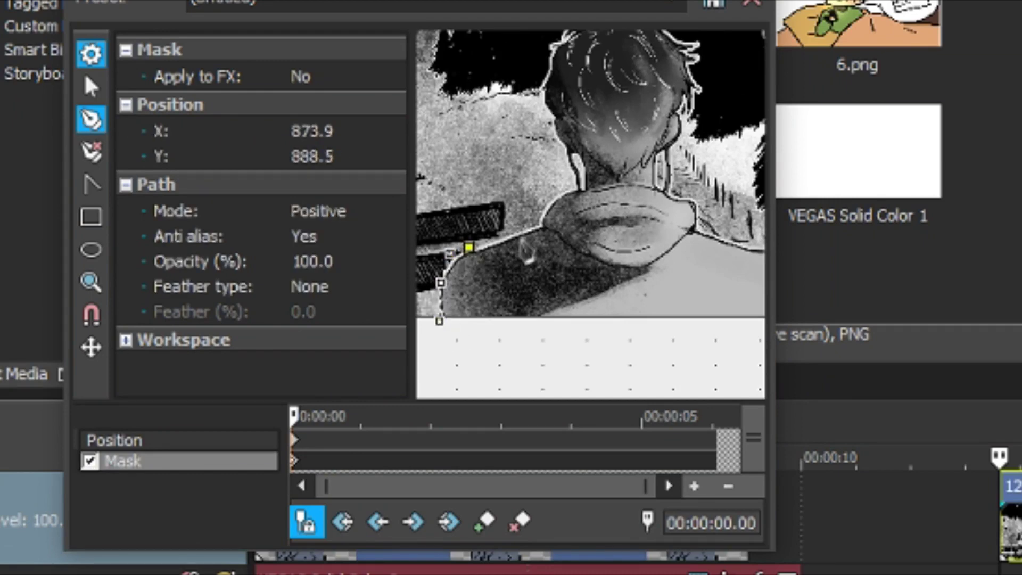
{"action": "left_click", "coordinate": [528, 229]}
Step: Extend the mask path around the figure's collar, up the neck and along the left side of the head
{"action": "left_click", "coordinate": [540, 220]}
{"action": "left_click", "coordinate": [549, 202]}
{"action": "left_click", "coordinate": [568, 148]}
{"action": "left_click", "coordinate": [550, 110]}
{"action": "left_click", "coordinate": [542, 89]}
{"action": "left_click", "coordinate": [552, 49]}
Step: Extend the mask path from the left side of the head up to the hair's upper-left edge
{"action": "left_click", "coordinate": [91, 87]}
{"action": "left_click_drag", "start_coordinate": [568, 128], "coordinate": [563, 210]}
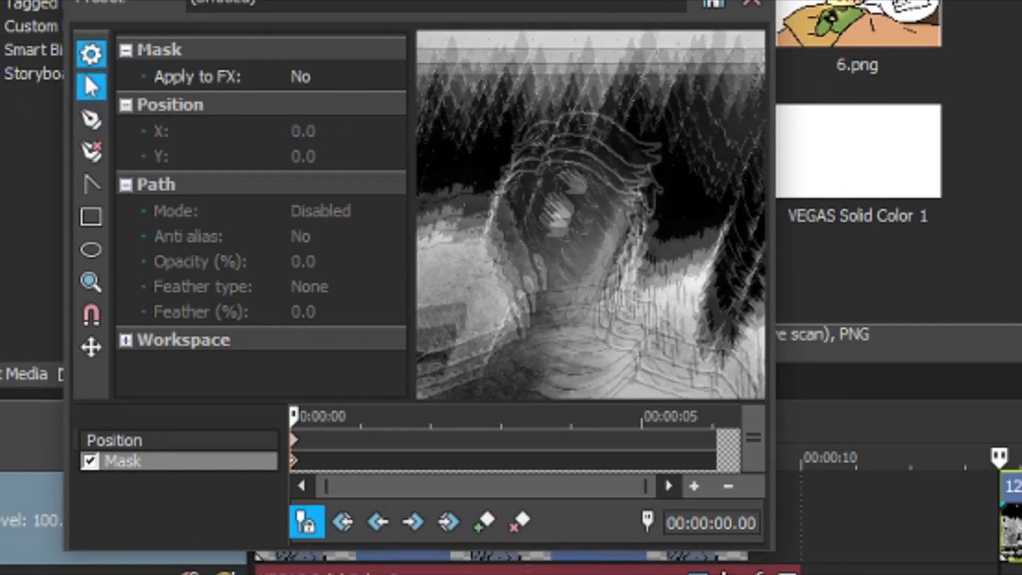
{"action": "scroll", "coordinate": [644, 196], "scroll_direction": "up", "scroll_amount": 3}
{"action": "left_click", "coordinate": [91, 119]}
{"action": "left_click", "coordinate": [550, 196]}
{"action": "left_click", "coordinate": [647, 147]}
{"action": "key", "text": "ctrl+z"}
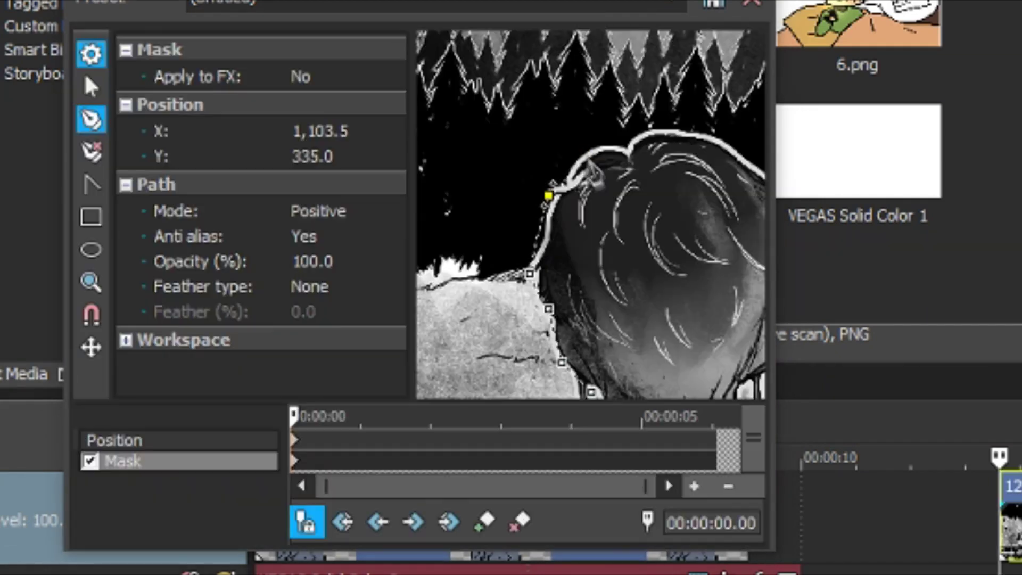
{"action": "left_click", "coordinate": [590, 158]}
Step: Carry the mask path over the crown and down the hair tufts on the right side of the head
{"action": "left_click", "coordinate": [92, 86]}
{"action": "left_click_drag", "start_coordinate": [692, 198], "coordinate": [539, 184]}
{"action": "left_click", "coordinate": [91, 119]}
{"action": "left_click", "coordinate": [470, 133]}
{"action": "left_click", "coordinate": [519, 116]}
{"action": "left_click", "coordinate": [605, 161]}
{"action": "left_click", "coordinate": [661, 177]}
{"action": "left_click", "coordinate": [662, 212]}
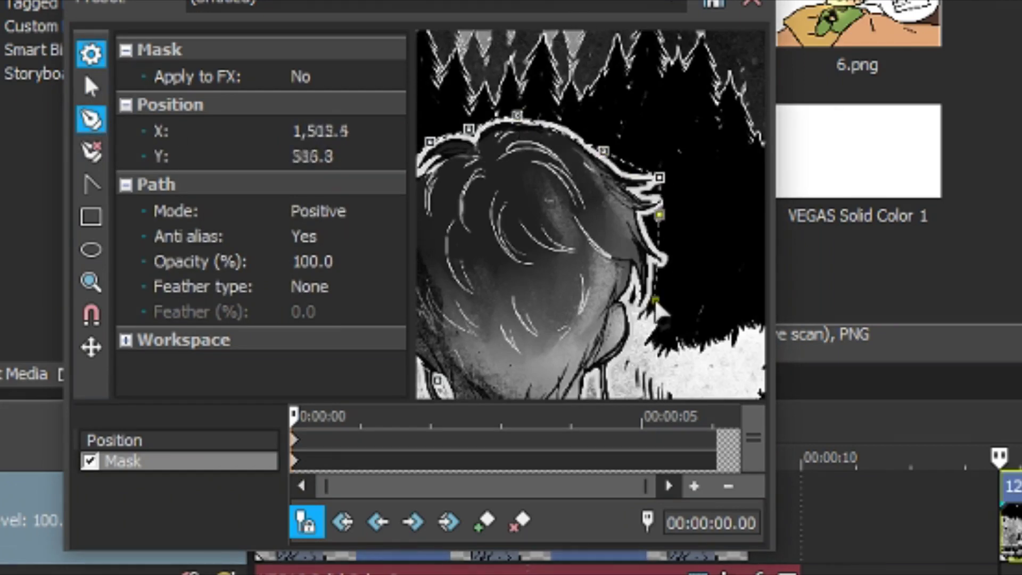
{"action": "left_click", "coordinate": [654, 301]}
Step: Continue the mask path down the right side of the neck and around the collar to the shoulder
{"action": "left_click", "coordinate": [91, 86]}
{"action": "left_click_drag", "start_coordinate": [618, 390], "coordinate": [617, 166]}
{"action": "left_click", "coordinate": [91, 120]}
{"action": "left_click", "coordinate": [612, 158]}
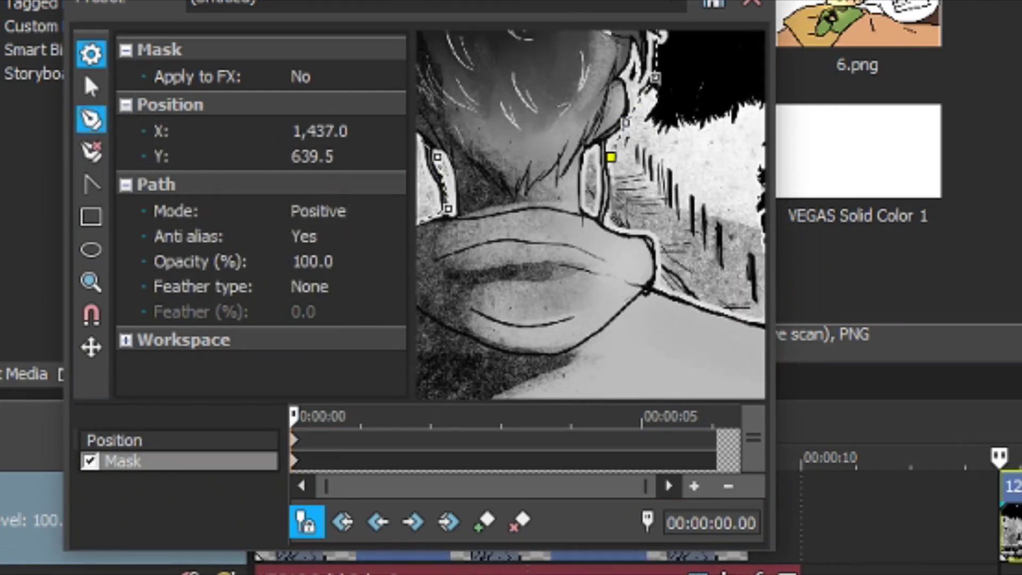
{"action": "left_click", "coordinate": [609, 217]}
{"action": "left_click", "coordinate": [659, 242]}
{"action": "left_click", "coordinate": [698, 299]}
Step: Trace the mask path along the figure's right shoulder down to the image's lower edge
{"action": "left_click", "coordinate": [91, 86]}
{"action": "left_click_drag", "start_coordinate": [759, 319], "coordinate": [581, 218]}
{"action": "left_click", "coordinate": [91, 119]}
{"action": "scroll", "coordinate": [581, 213], "scroll_direction": "down", "scroll_amount": 1}
{"action": "left_click", "coordinate": [578, 208]}
{"action": "key", "text": "ctrl+z"}
{"action": "left_click", "coordinate": [631, 232]}
{"action": "left_click", "coordinate": [650, 291]}
{"action": "left_click", "coordinate": [651, 321]}
Step: Close the mask path at its first anchor below the left shoulder so the figure is enclosed
{"action": "scroll", "coordinate": [652, 323], "scroll_direction": "down", "scroll_amount": 4}
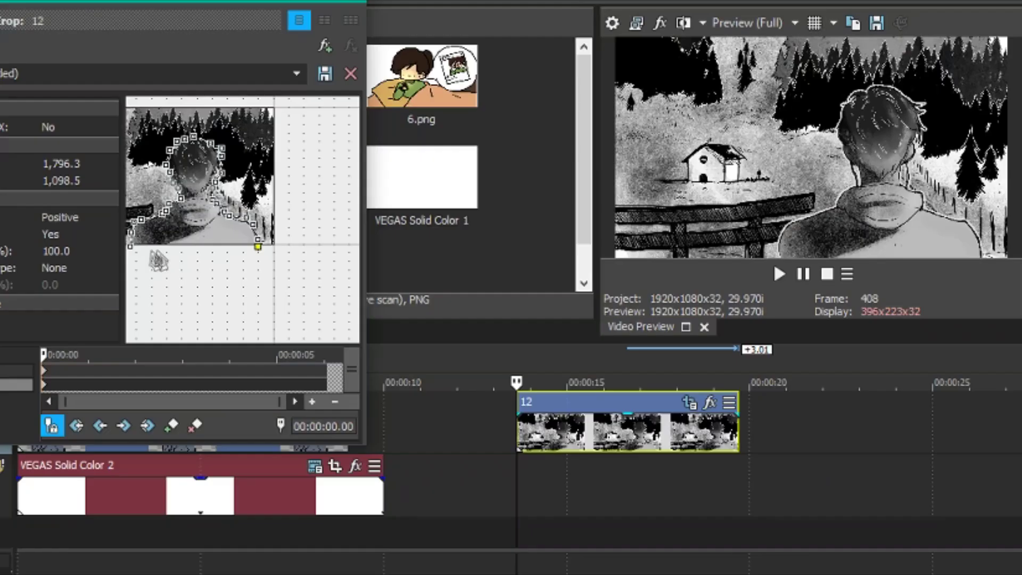
{"action": "left_click", "coordinate": [131, 248]}
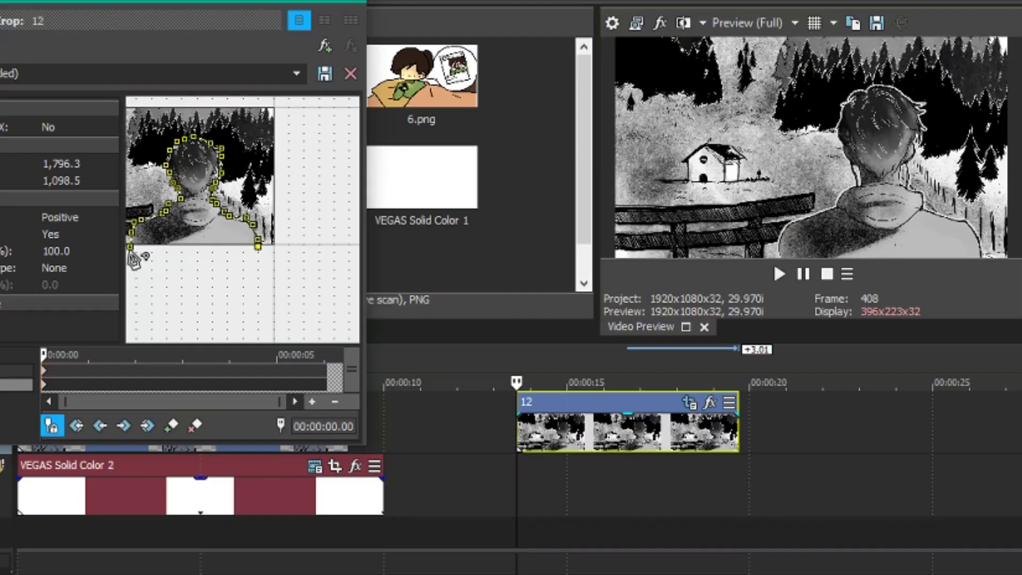
{"action": "left_click", "coordinate": [130, 247]}
{"action": "left_click_drag", "start_coordinate": [206, 278], "coordinate": [238, 296]}
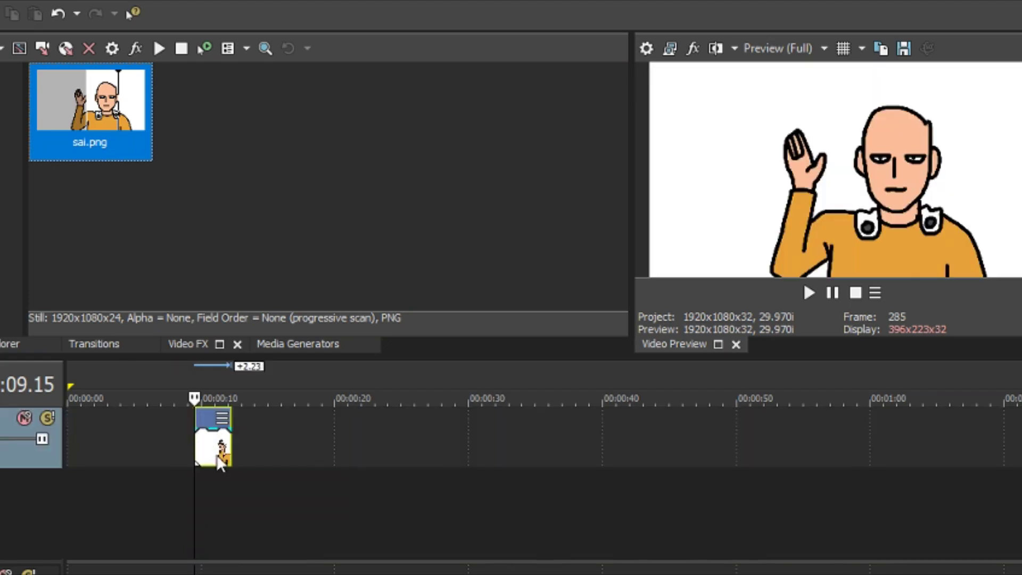
Step: Duplicate the sai.png event onto a second track and enable the mask in the upper copy's Pan/Crop settings
{"action": "left_click_drag", "start_coordinate": [209, 394], "coordinate": [209, 394]}
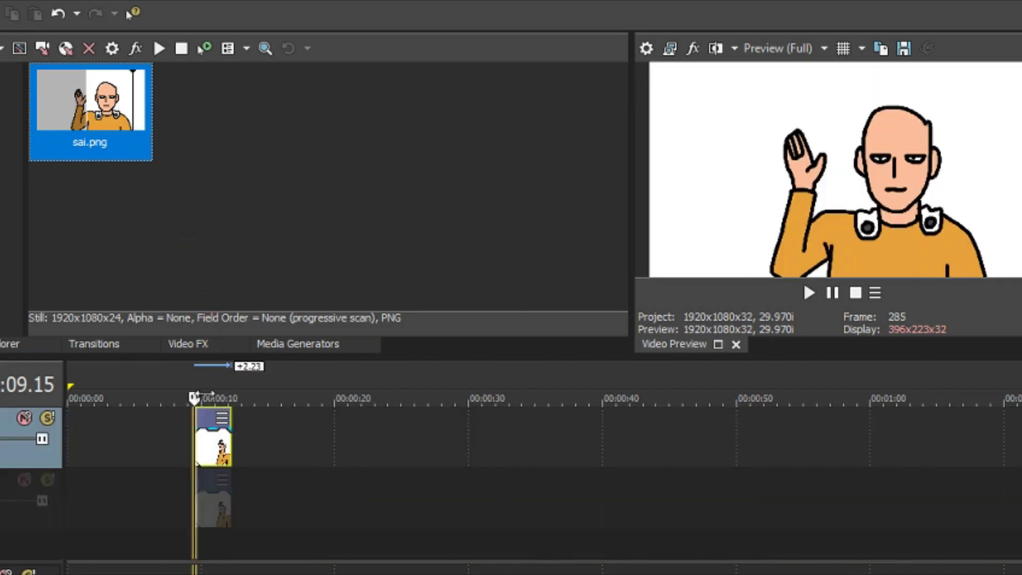
{"action": "right_click", "coordinate": [211, 445]}
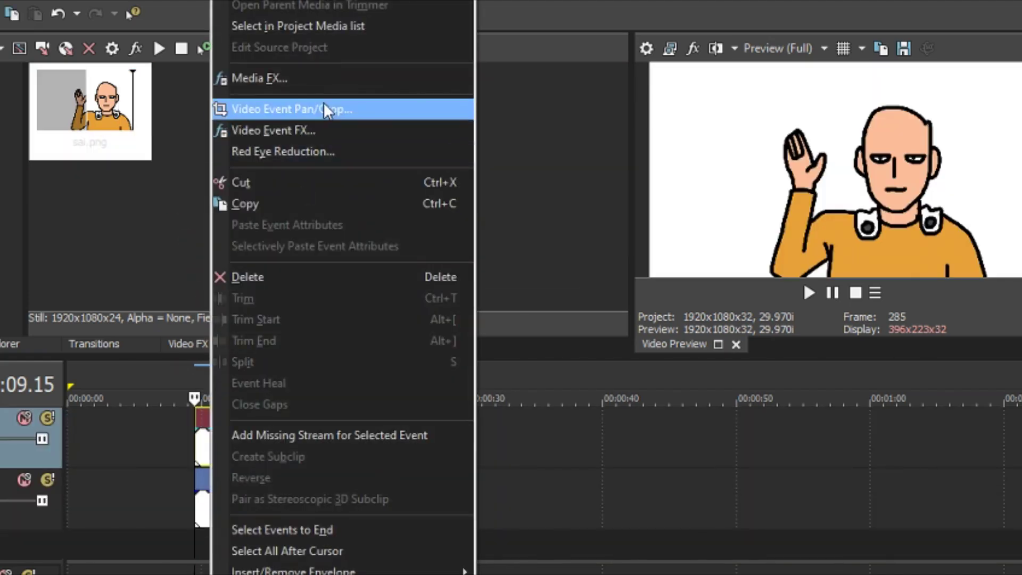
{"action": "left_click", "coordinate": [325, 109]}
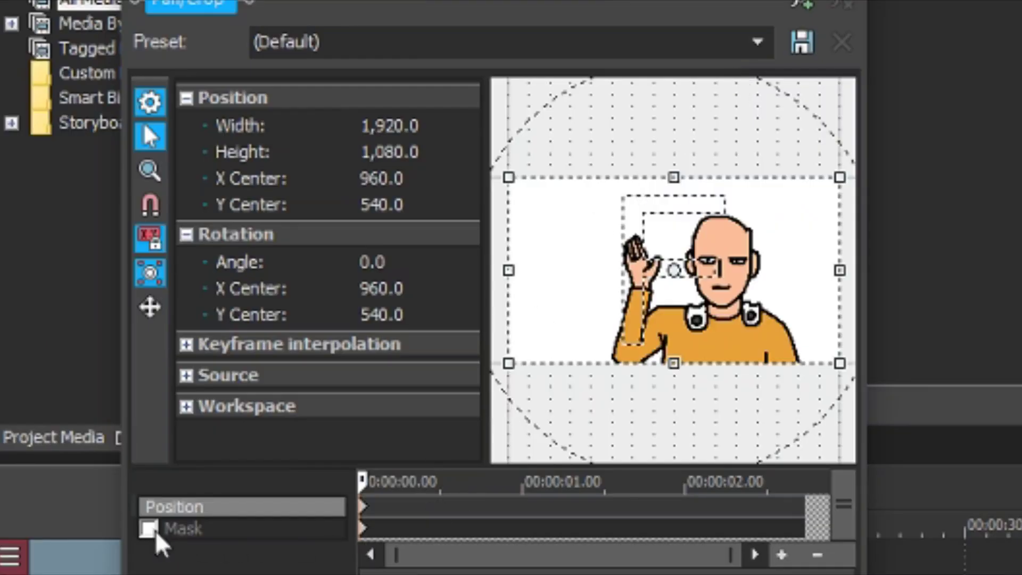
{"action": "left_click", "coordinate": [148, 529]}
{"action": "left_click", "coordinate": [164, 208]}
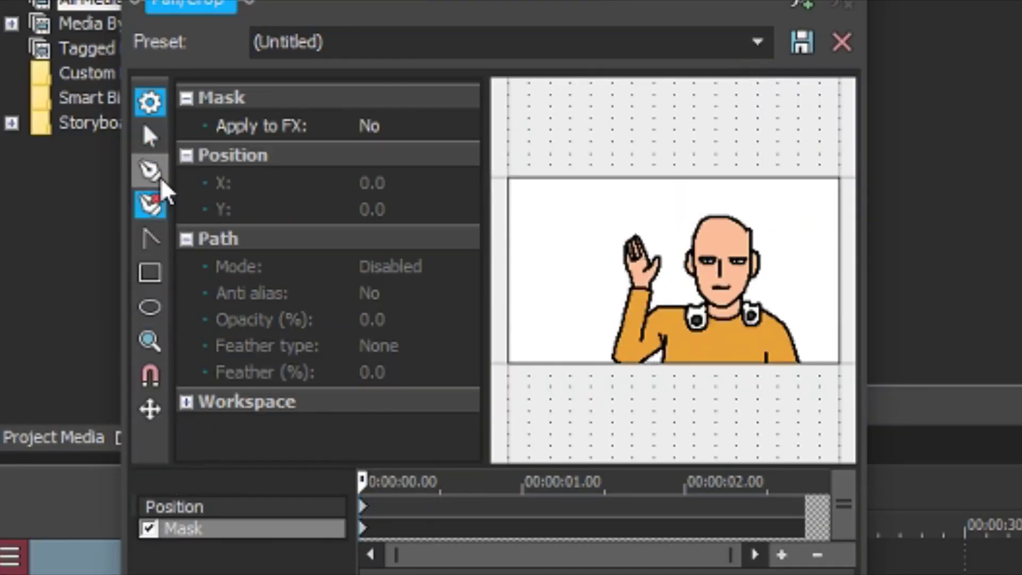
Step: Trace a closed mask around the raised arm and hand on the upper copy with the Anchor Creation Tool
{"action": "left_click", "coordinate": [158, 175]}
{"action": "scroll", "coordinate": [586, 373], "scroll_direction": "up", "scroll_amount": 3}
{"action": "left_click", "coordinate": [580, 417]}
{"action": "left_click", "coordinate": [578, 321]}
{"action": "left_click", "coordinate": [596, 202]}
{"action": "left_click", "coordinate": [631, 198]}
{"action": "left_click", "coordinate": [657, 234]}
{"action": "left_click", "coordinate": [638, 334]}
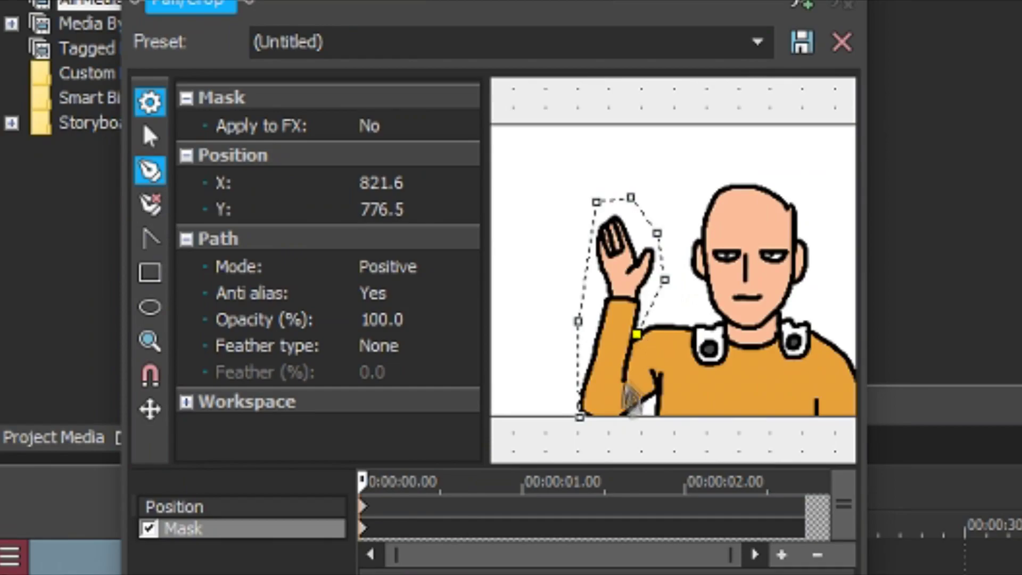
{"action": "left_click", "coordinate": [620, 419]}
{"action": "left_click", "coordinate": [580, 417]}
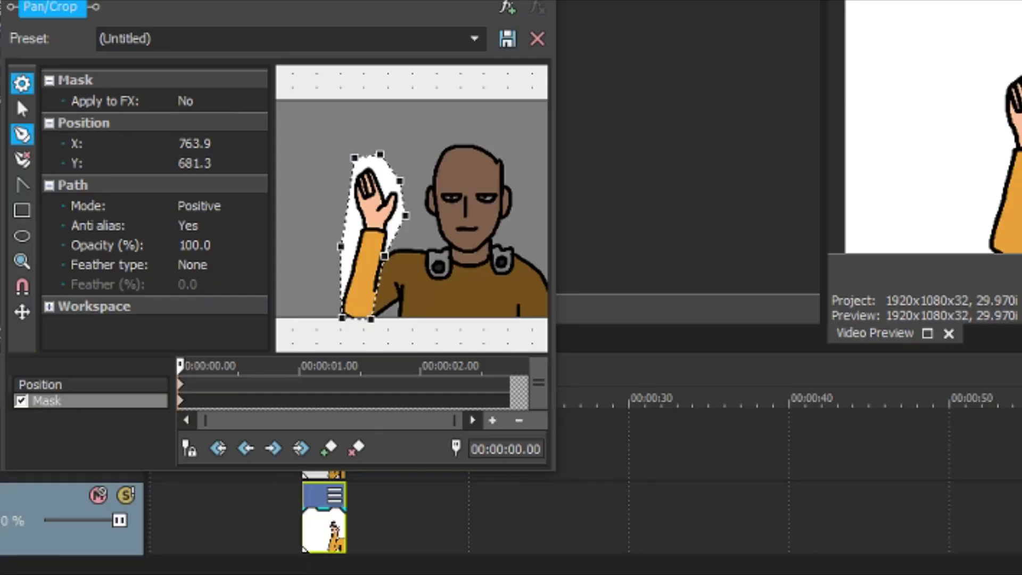
{"action": "left_click", "coordinate": [542, 1]}
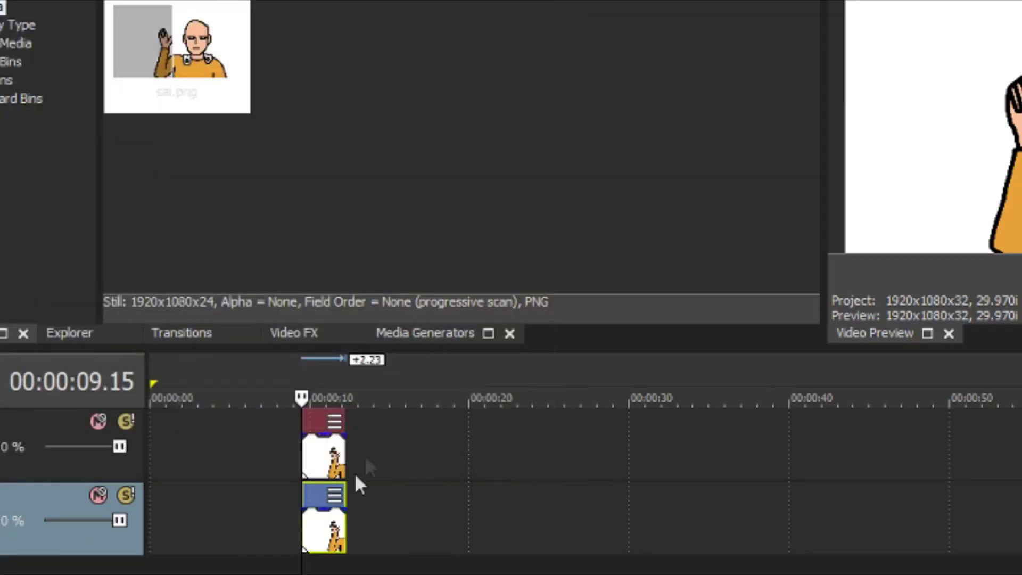
Step: Enable a mask on the lower sai.png event in Pan/Crop and trace a path around the raised arm
{"action": "right_click", "coordinate": [329, 516]}
{"action": "left_click", "coordinate": [503, 52]}
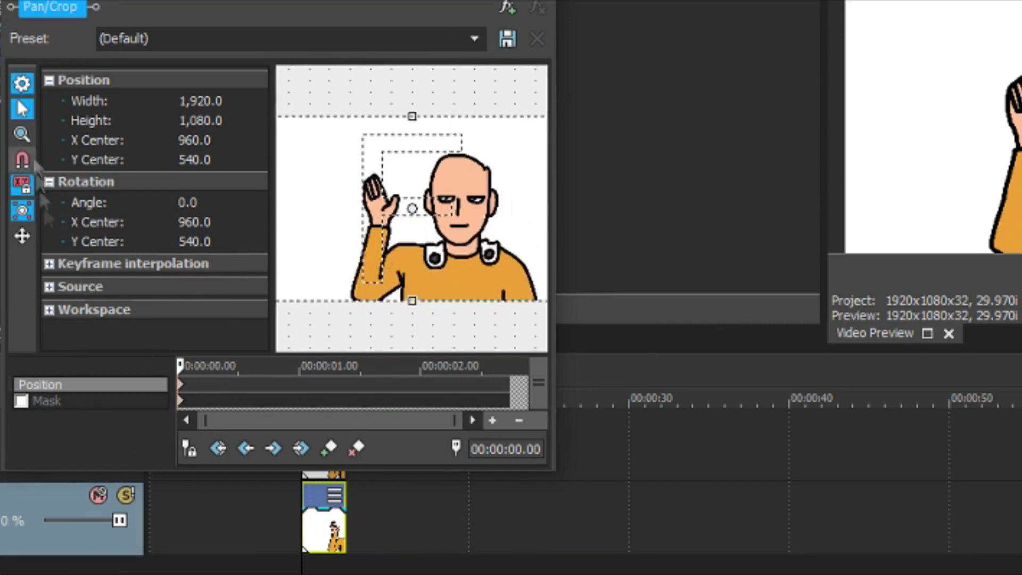
{"action": "left_click", "coordinate": [21, 401]}
{"action": "left_click", "coordinate": [378, 282]}
{"action": "left_click", "coordinate": [401, 182]}
{"action": "left_click", "coordinate": [362, 142]}
{"action": "left_click", "coordinate": [338, 190]}
{"action": "left_click", "coordinate": [332, 321]}
Step: Set the lower event's mask path mode to Negative and adjust its anchors along the arm's outline
{"action": "left_click", "coordinate": [22, 110]}
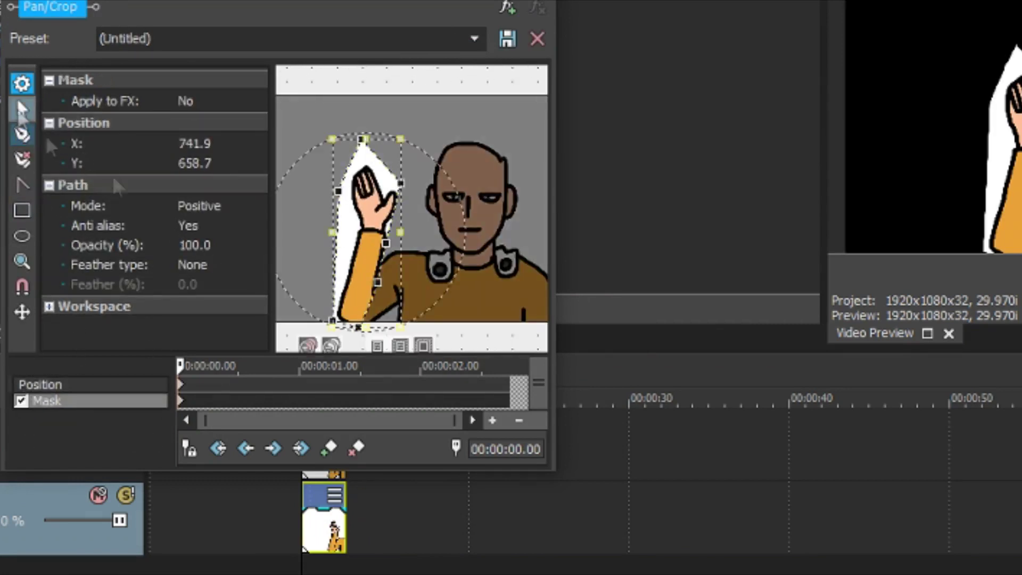
{"action": "left_click", "coordinate": [330, 347]}
{"action": "left_click", "coordinate": [330, 213]}
{"action": "left_click", "coordinate": [193, 209]}
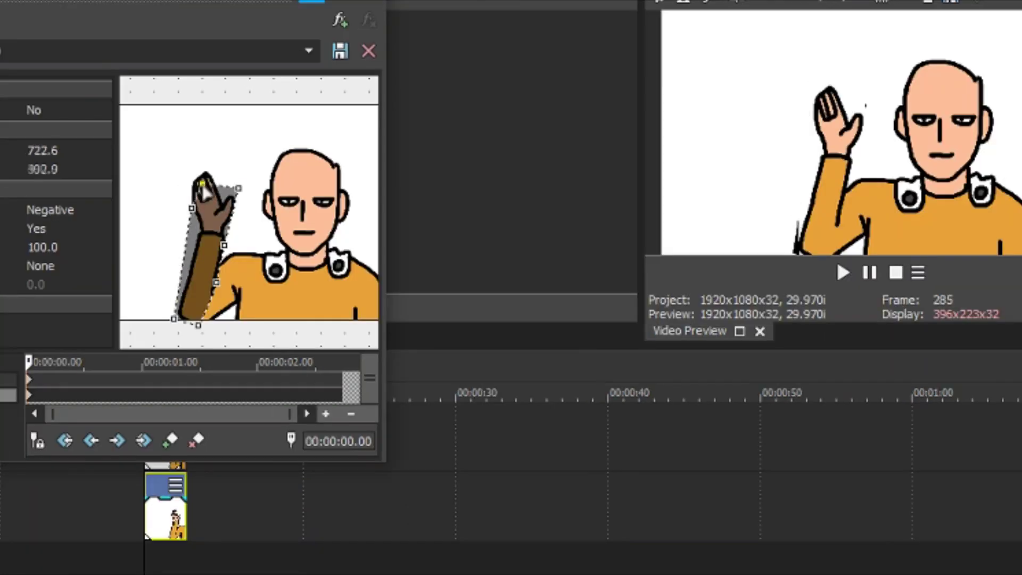
{"action": "left_click_drag", "start_coordinate": [204, 192], "coordinate": [196, 266]}
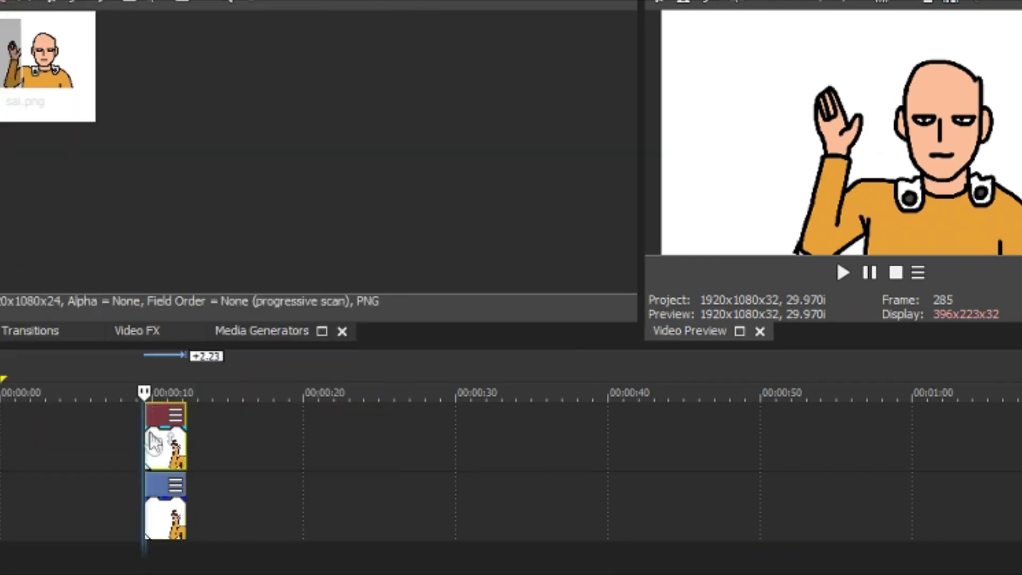
Step: Place the upper event's rotation center at the elbow, about X 709.4, Y 978.5, and rotate it about 21.7 degrees
{"action": "right_click", "coordinate": [173, 443]}
{"action": "left_click", "coordinate": [298, 65]}
{"action": "left_click", "coordinate": [29, 380]}
{"action": "mouse_move", "coordinate": [260, 113]}
{"action": "left_mouse_down"}
{"action": "mouse_move", "coordinate": [226, 108]}
{"action": "mouse_move", "coordinate": [257, 113]}
{"action": "left_mouse_up"}
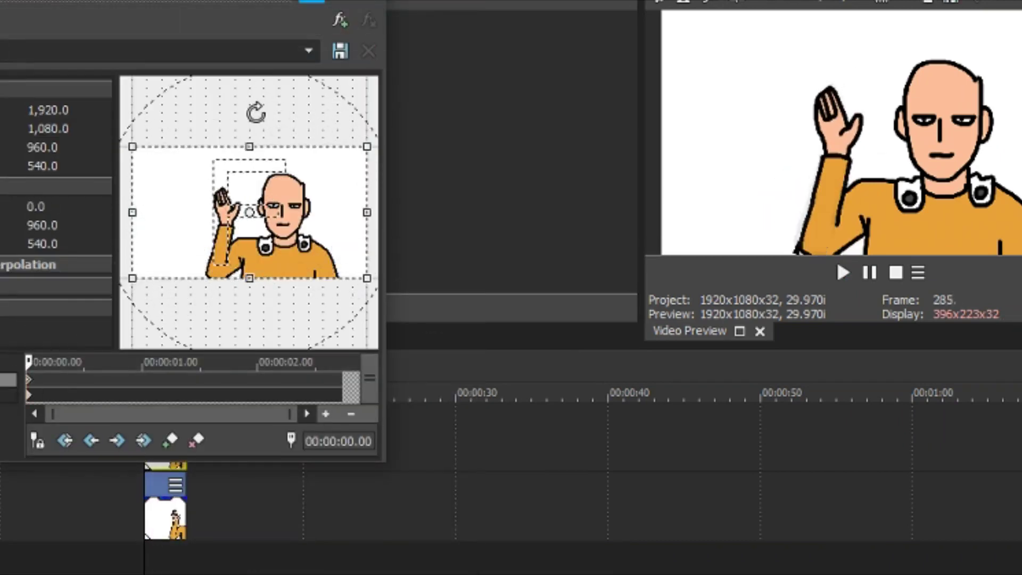
{"action": "left_click_drag", "start_coordinate": [249, 212], "coordinate": [219, 265]}
{"action": "left_click_drag", "start_coordinate": [229, 125], "coordinate": [292, 127]}
{"action": "left_click", "coordinate": [375, 0]}
Step: Add a White VEGAS Solid Color generator on a track beneath the two sai.png events, starting at 00:00:09.15
{"action": "left_click", "coordinate": [257, 333]}
{"action": "left_click", "coordinate": [18, 142]}
{"action": "left_click_drag", "start_coordinate": [146, 67], "coordinate": [258, 493]}
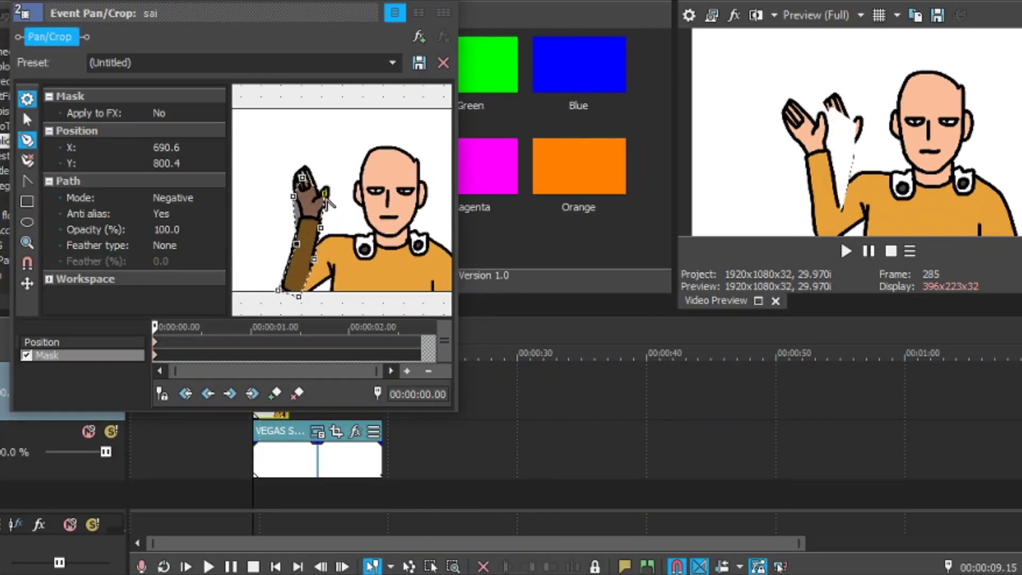
Step: Reshape the lower event's negative mask by adjusting its anchors to enclose the whole hand and forearm
{"action": "left_click", "coordinate": [335, 184]}
{"action": "left_click", "coordinate": [303, 158]}
{"action": "left_click", "coordinate": [285, 184]}
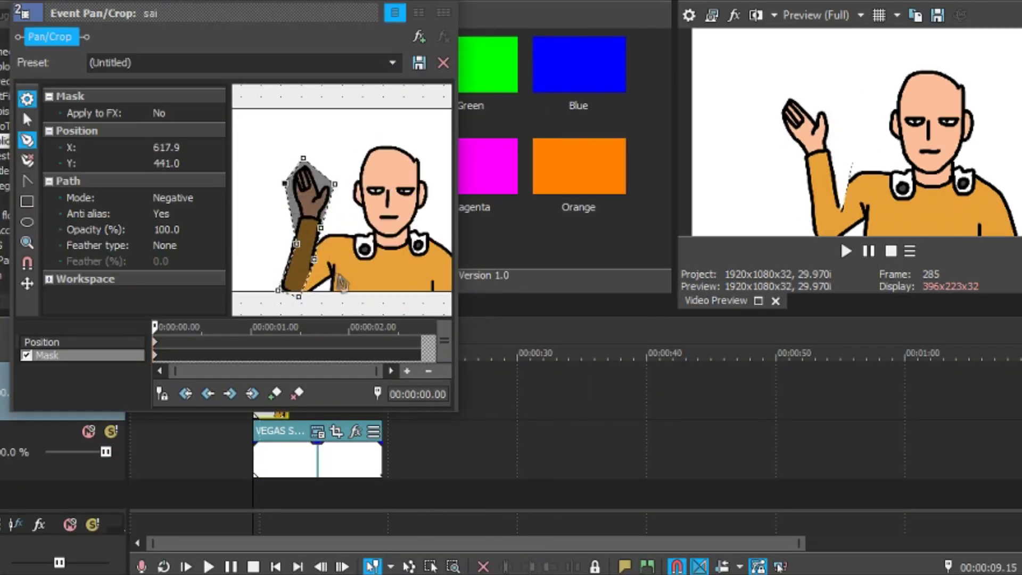
{"action": "mouse_move", "coordinate": [321, 228]}
{"action": "left_mouse_down"}
{"action": "mouse_move", "coordinate": [318, 265]}
{"action": "mouse_move", "coordinate": [326, 240]}
{"action": "left_mouse_up"}
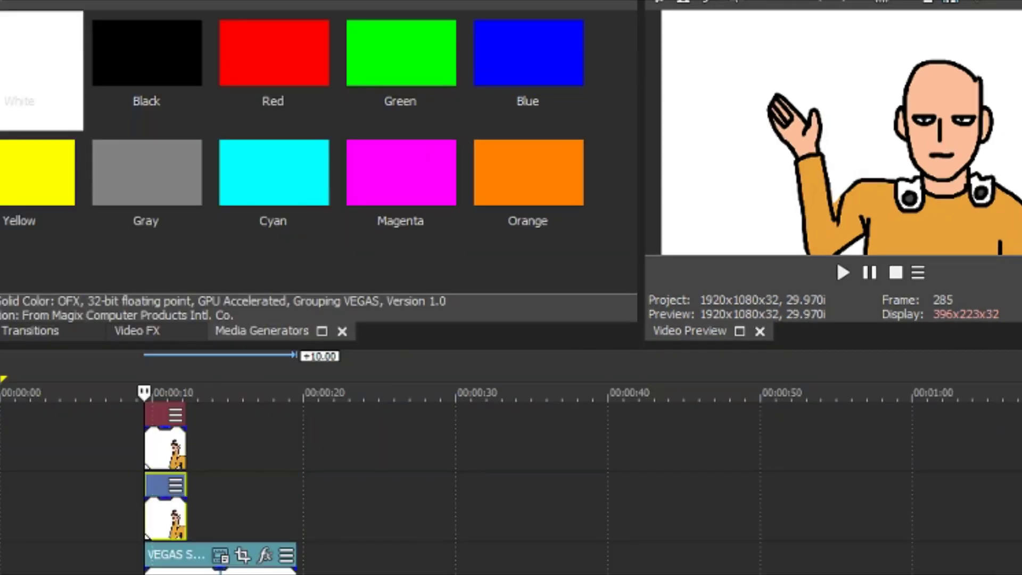
Step: Reopen the upper event's Pan/Crop settings and rotate the arm layer to about -12.1 degrees
{"action": "left_click", "coordinate": [166, 476]}
{"action": "left_click", "coordinate": [312, 69]}
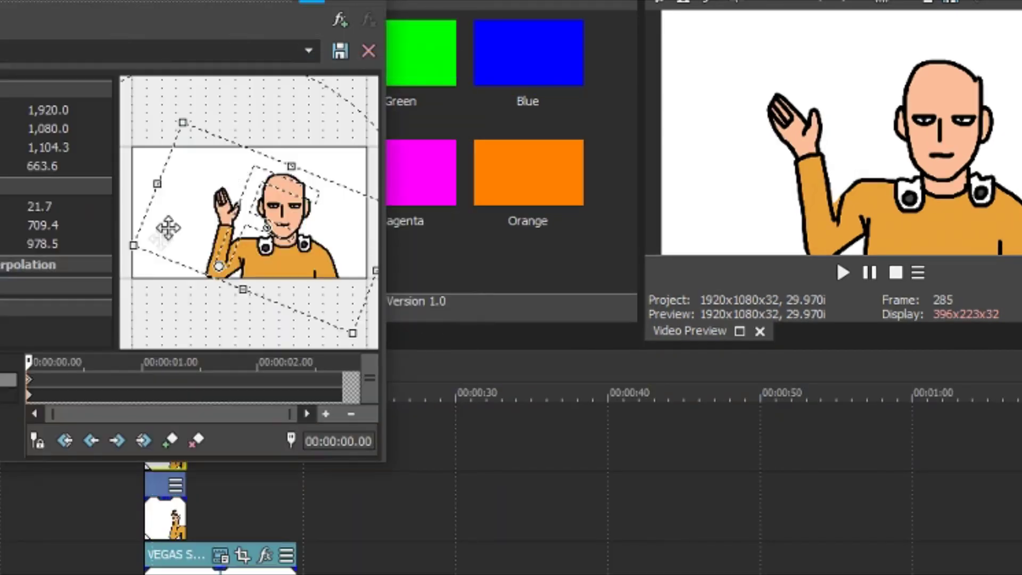
{"action": "left_click_drag", "start_coordinate": [325, 139], "coordinate": [228, 96]}
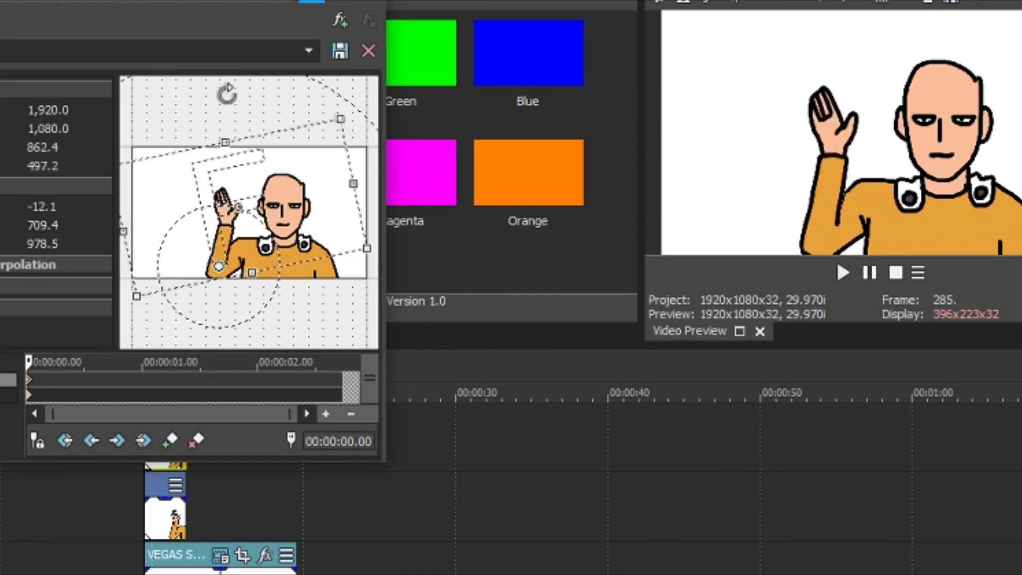